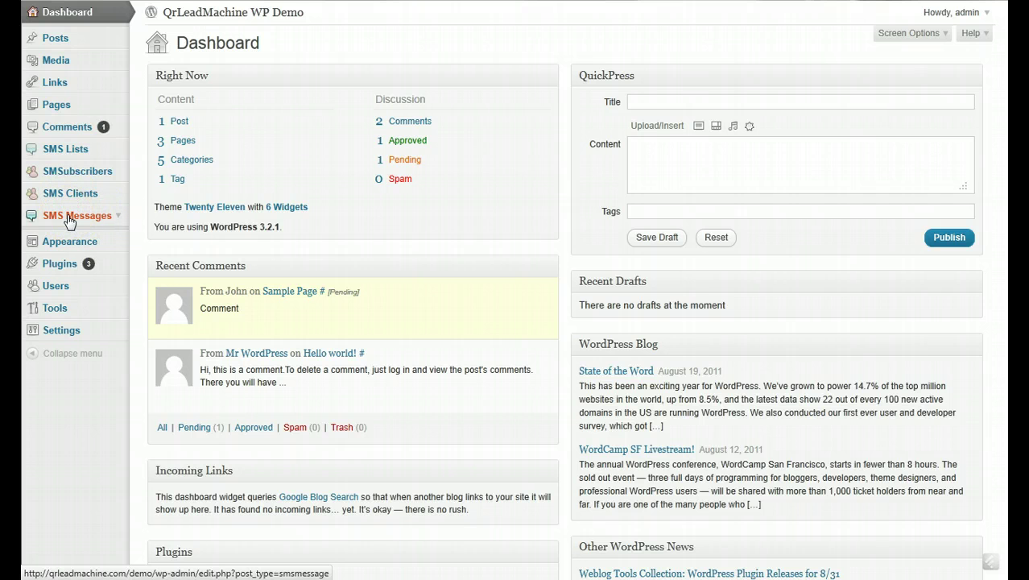
Open the Twilio settings for the SMS lists and review the master credential fields and the subaccounts.
click(118, 149)
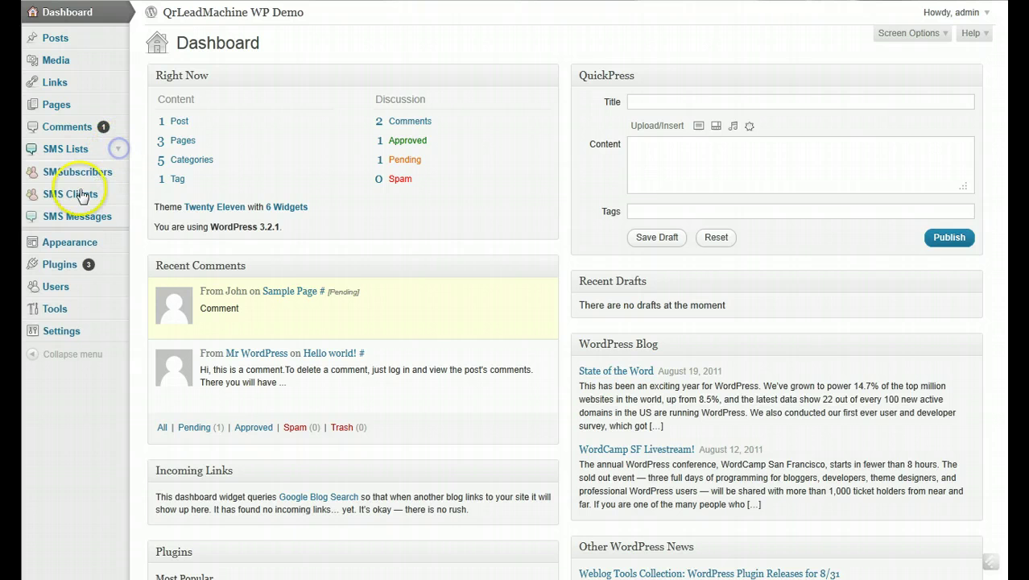
click(60, 232)
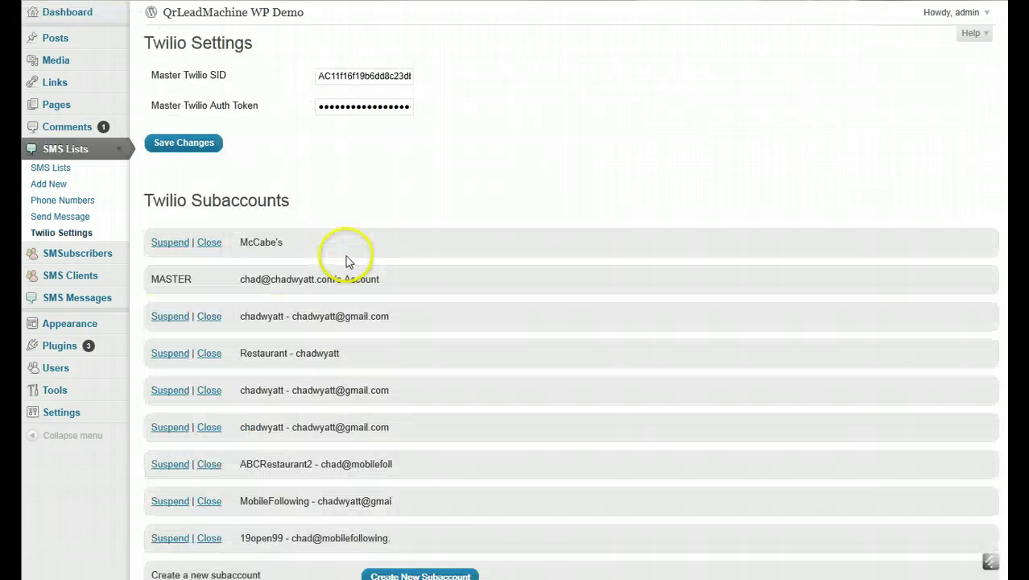
scroll(315, 266, down, 2)
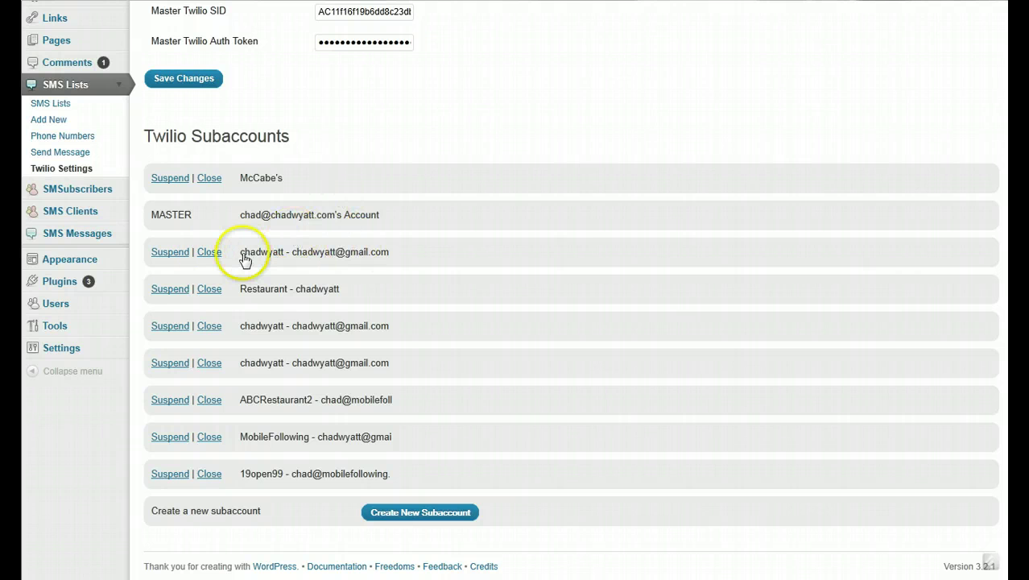
scroll(241, 255, up, 2)
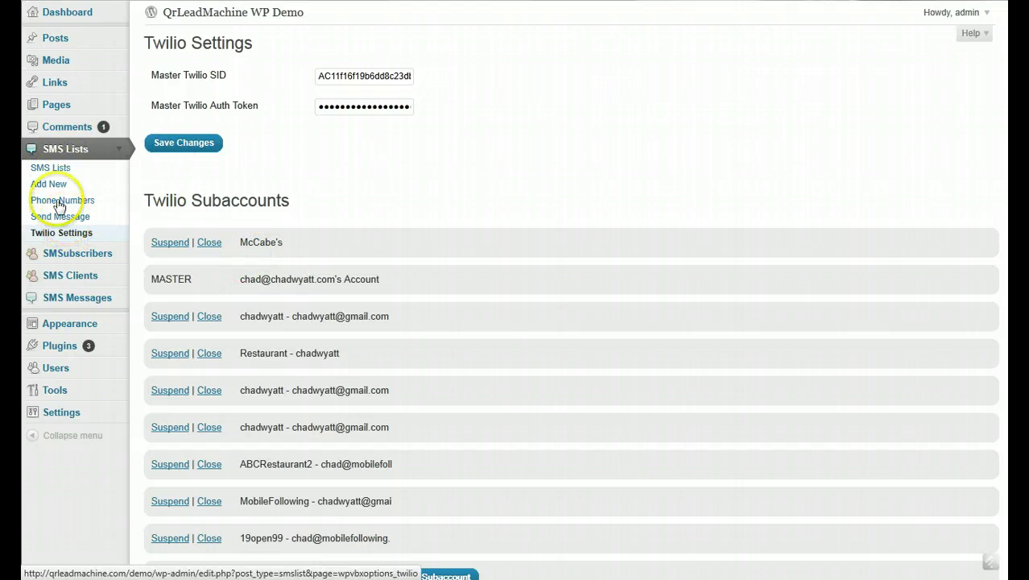
Open the Pizza Shop SMS list for editing and review its replies, voice greeting, users, keywords and phone numbers.
click(64, 171)
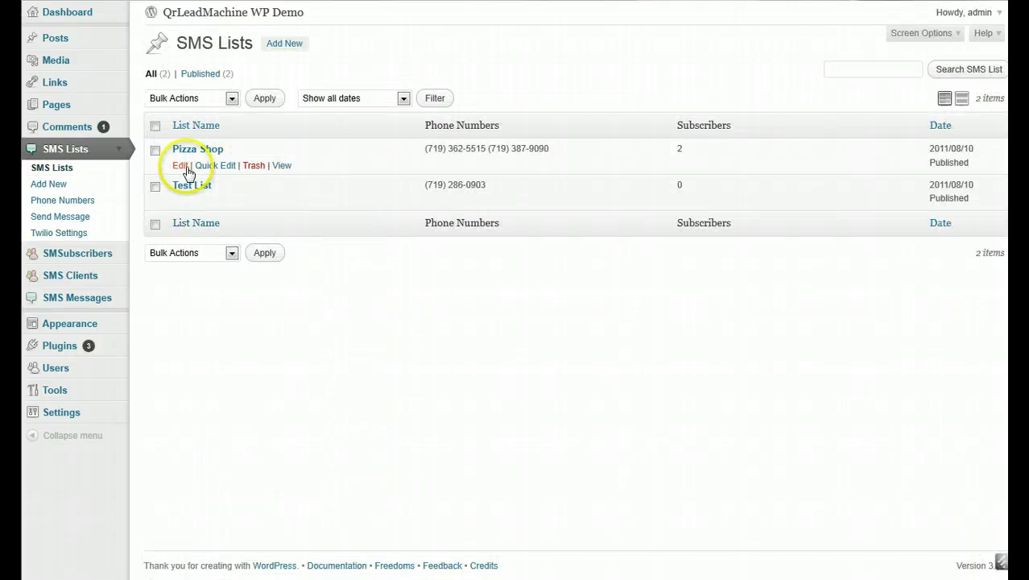
click(183, 166)
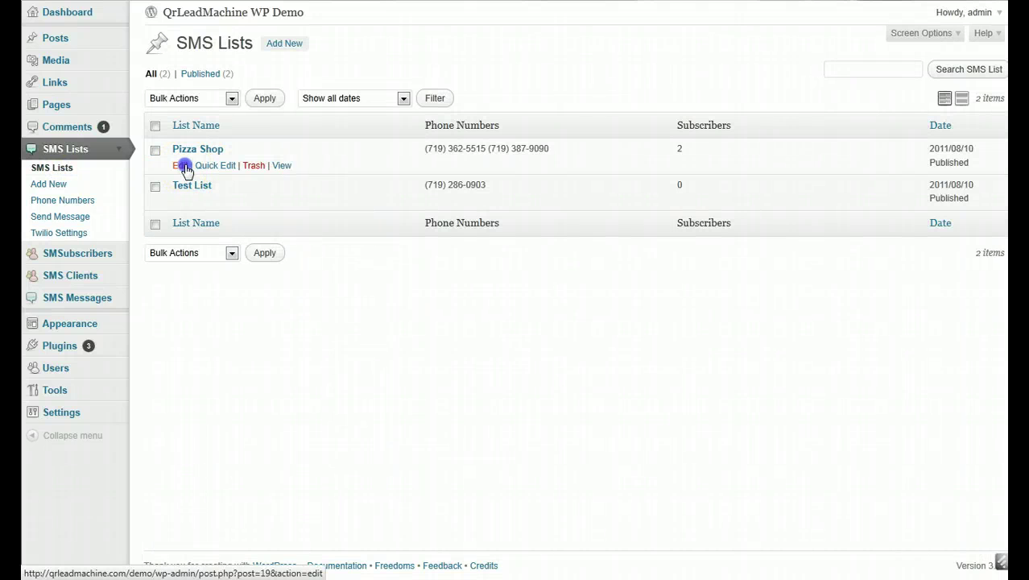
click(254, 166)
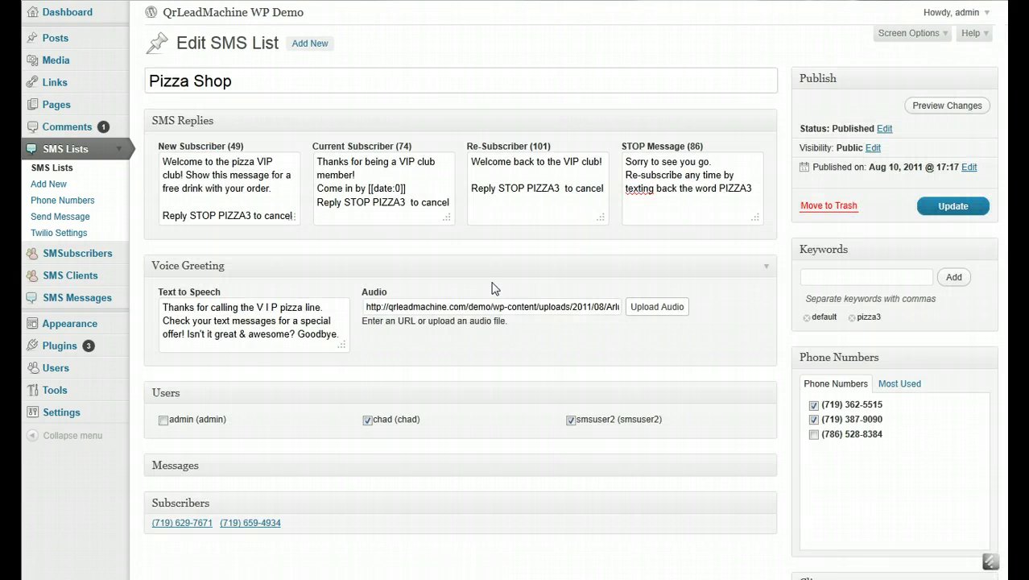
scroll(495, 288, down, 2)
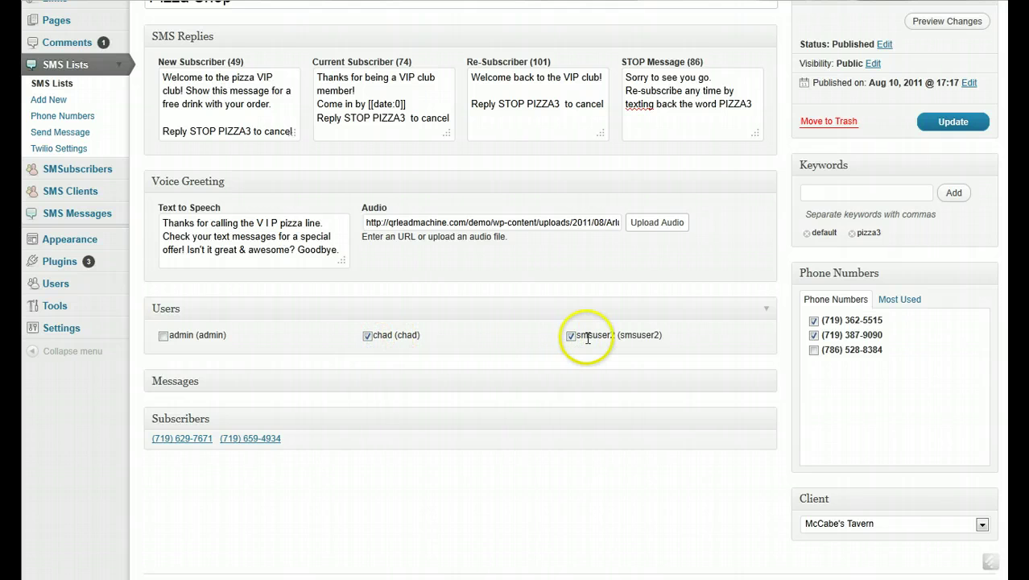
scroll(422, 298, up, 2)
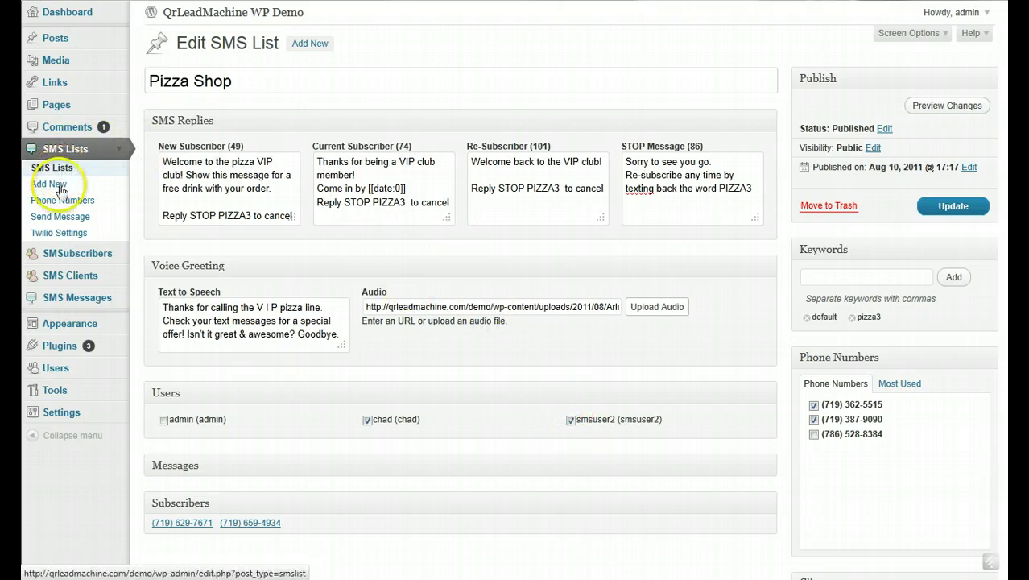
click(118, 276)
click(69, 296)
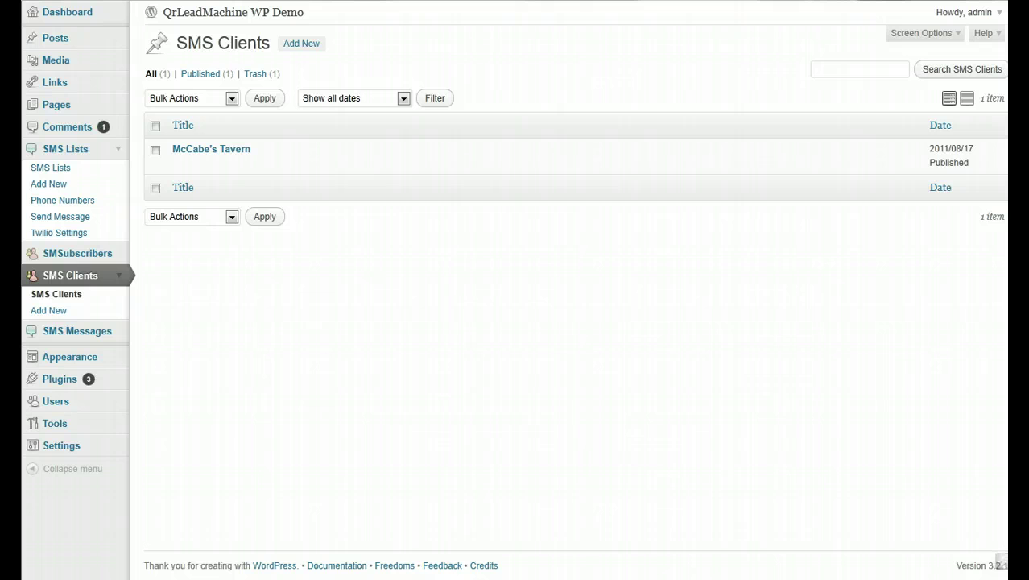
key(alt+Left)
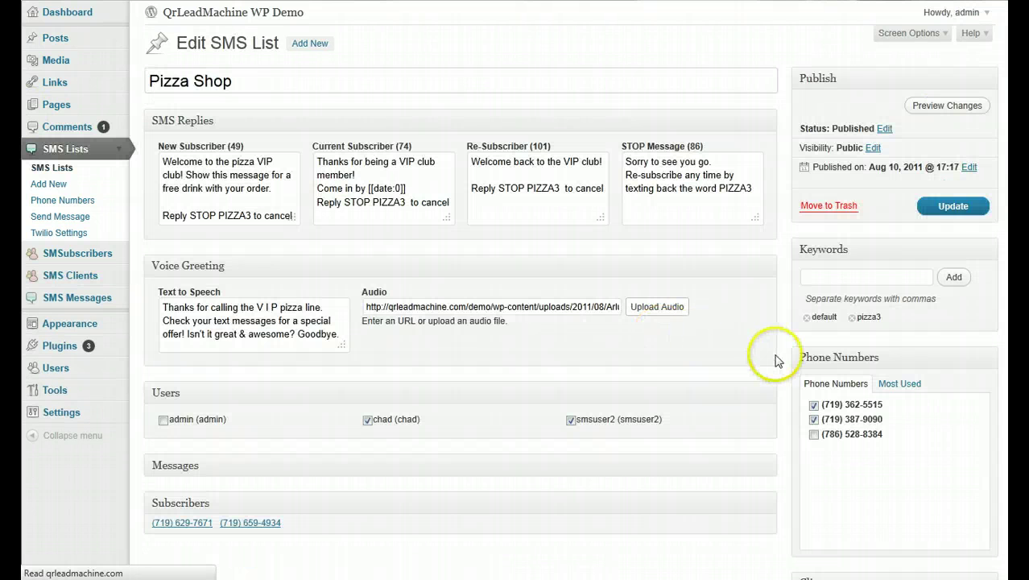
Check which clients can be assigned to the Pizza Shop SMS list.
scroll(775, 361, down, 3)
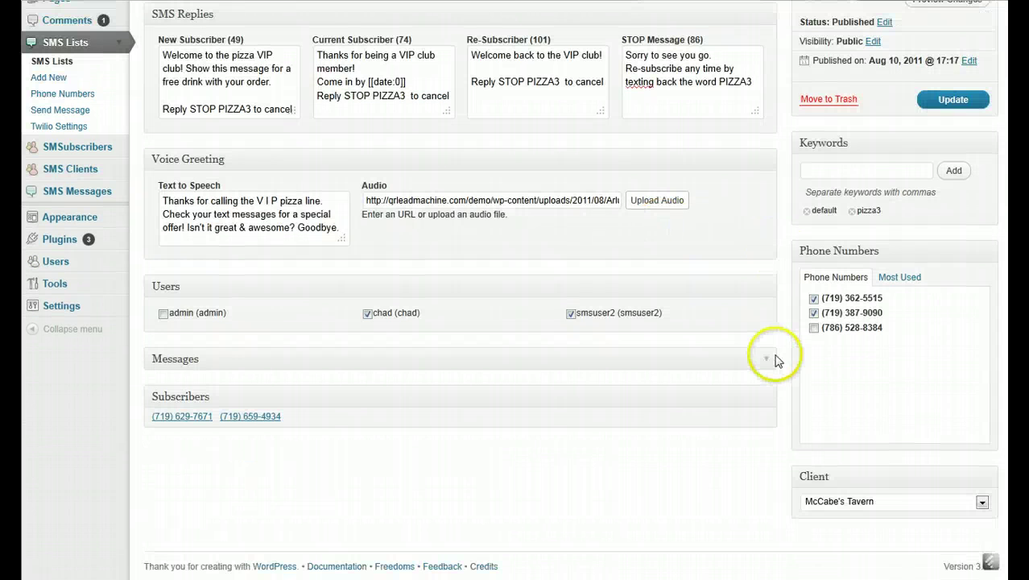
click(841, 501)
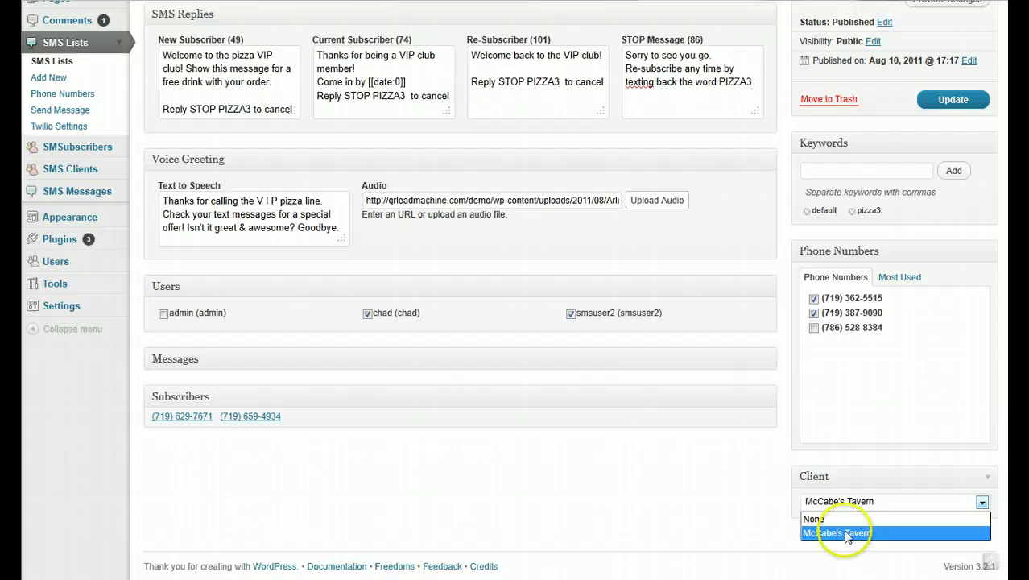
click(741, 512)
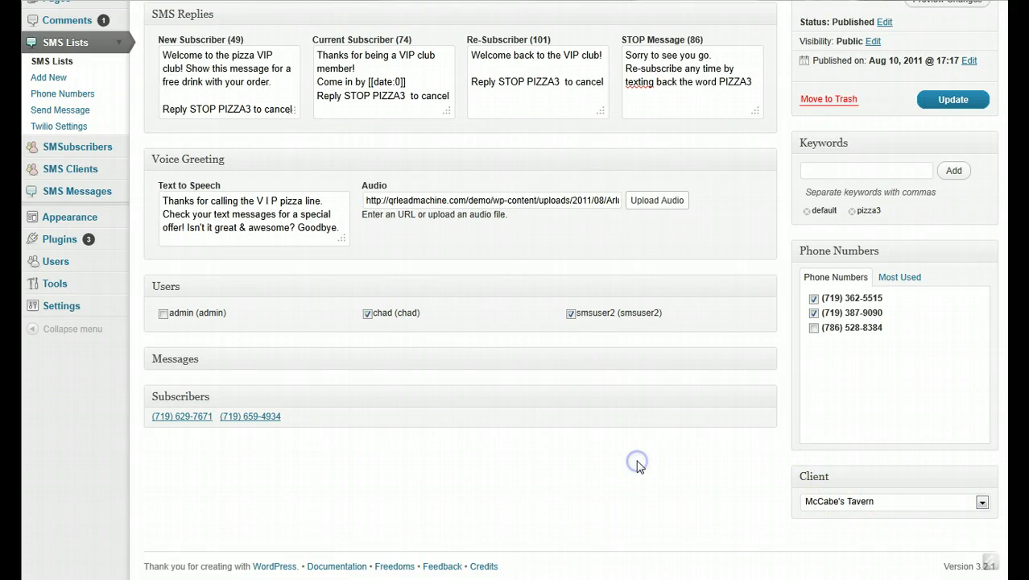
Open the McCabe's Tavern SMS client for editing and look through the Twilio accounts available to it.
scroll(636, 466, up, 3)
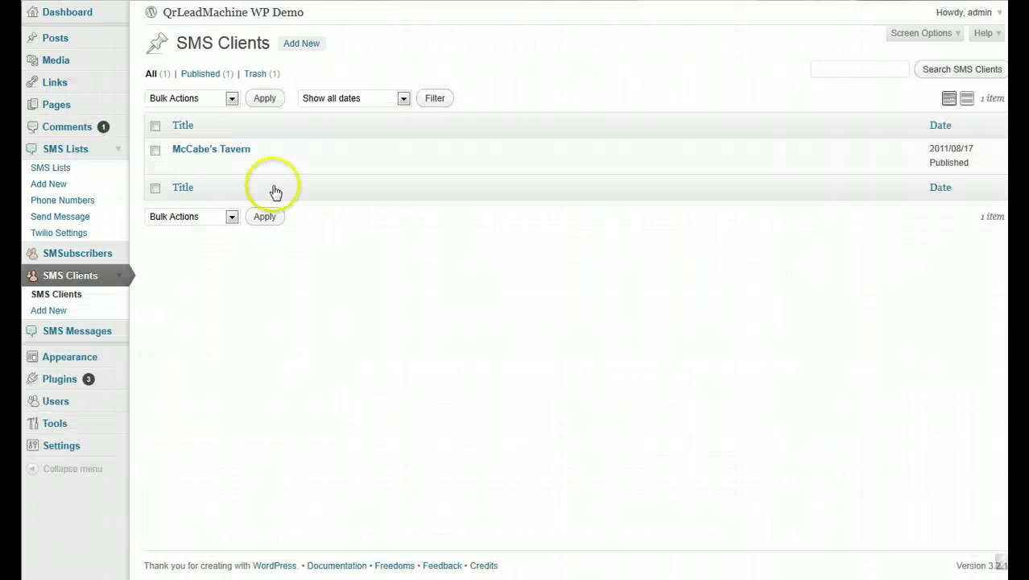
click(181, 167)
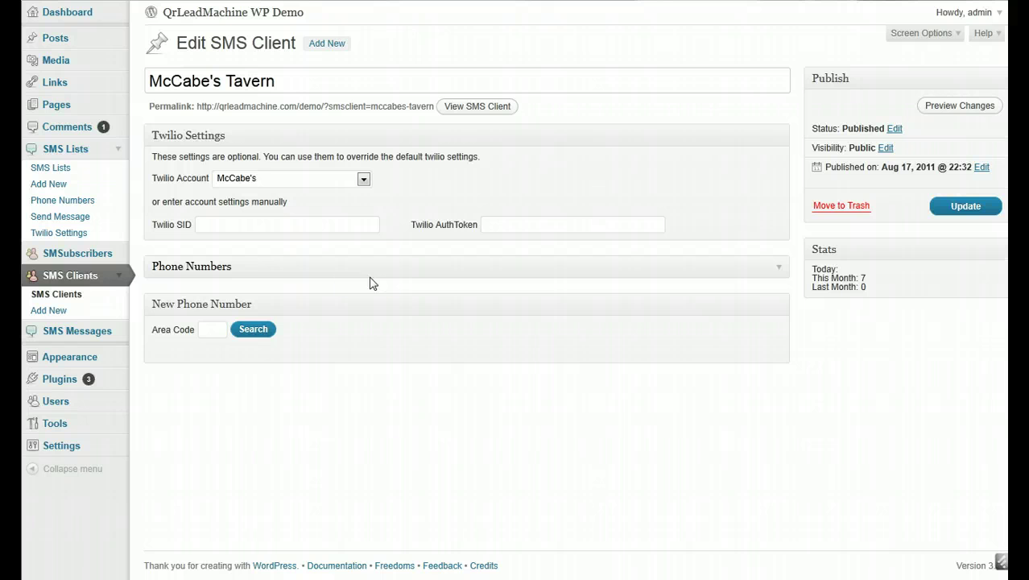
click(367, 181)
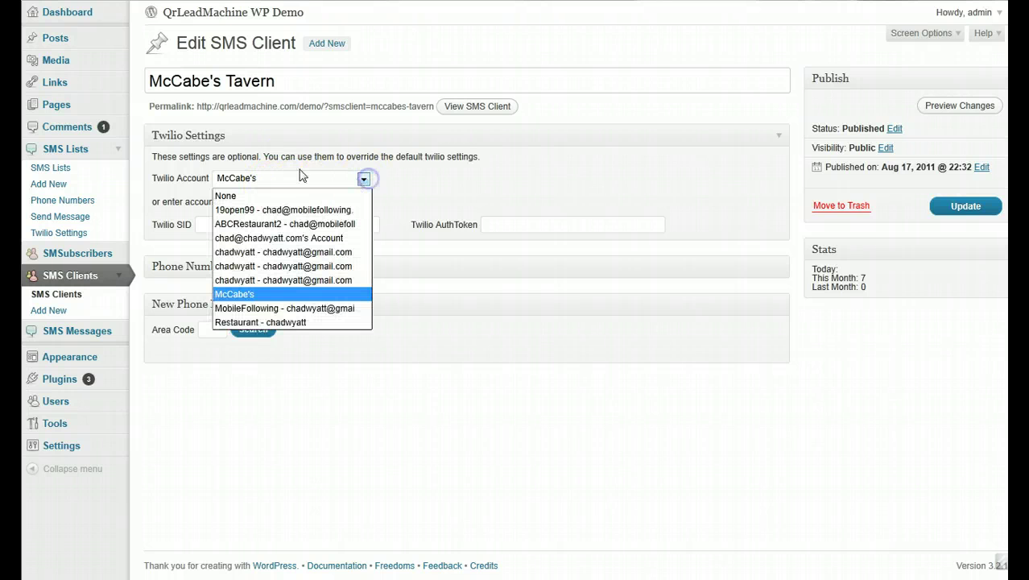
click(402, 188)
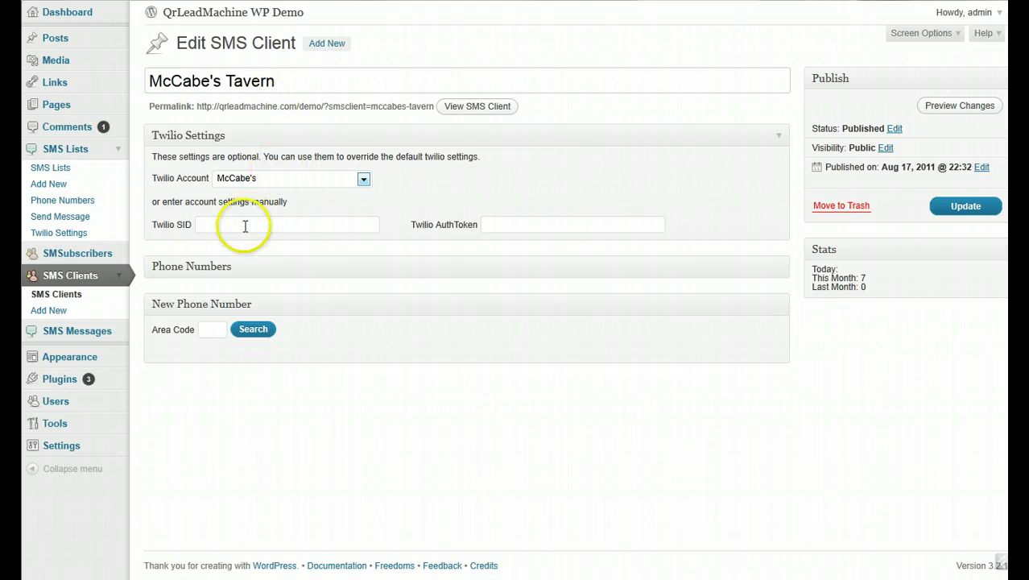
click(274, 180)
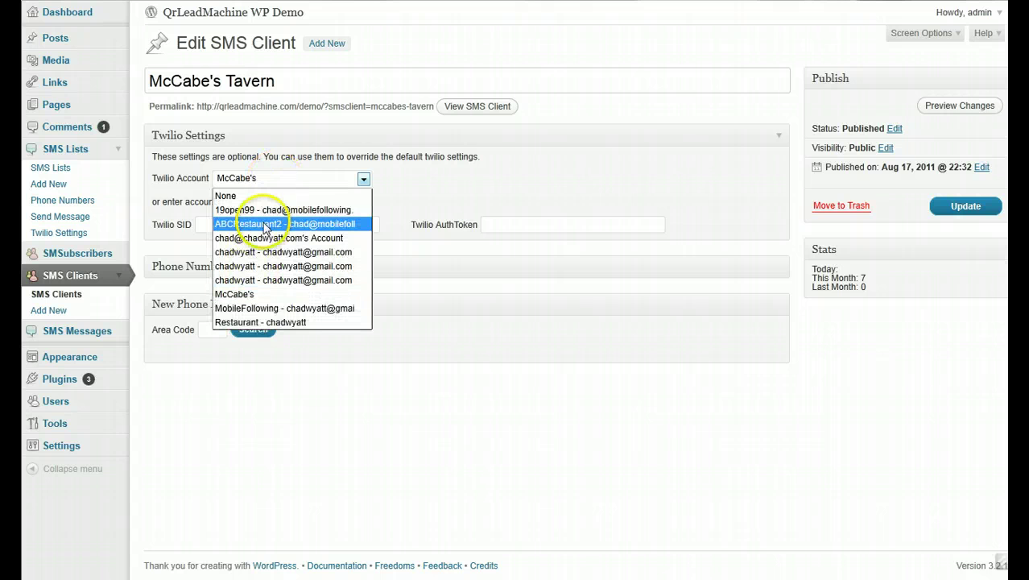
click(396, 179)
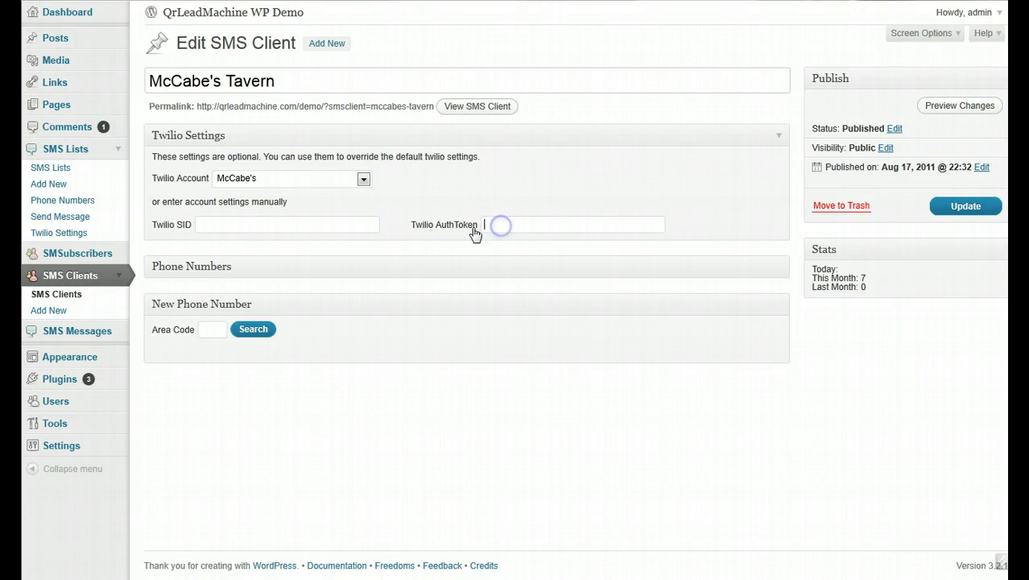
Expand the client's phone numbers and inspect the editable name and voice URL of the first number, closing each field again.
click(778, 271)
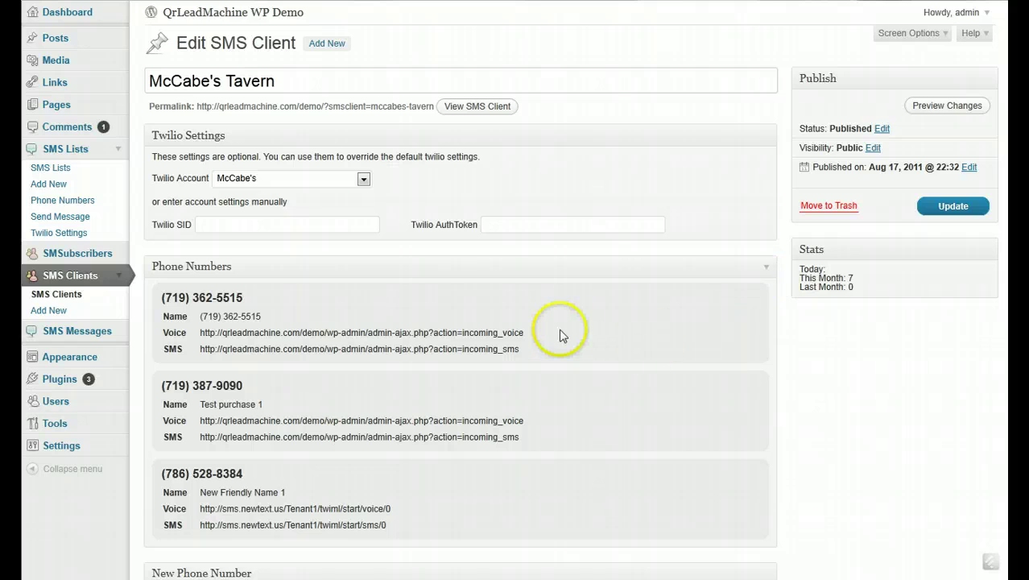
scroll(558, 333, down, 3)
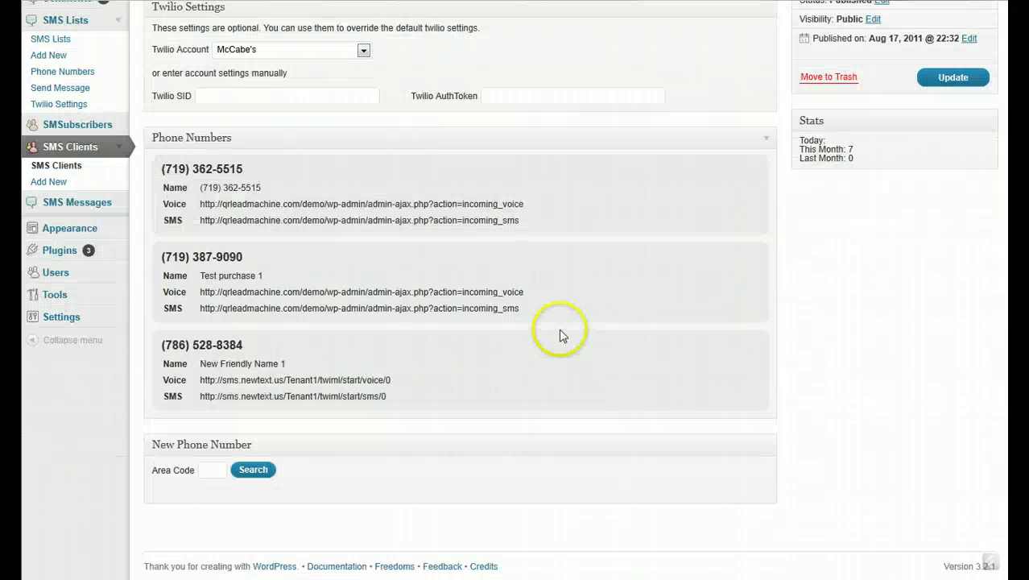
click(223, 192)
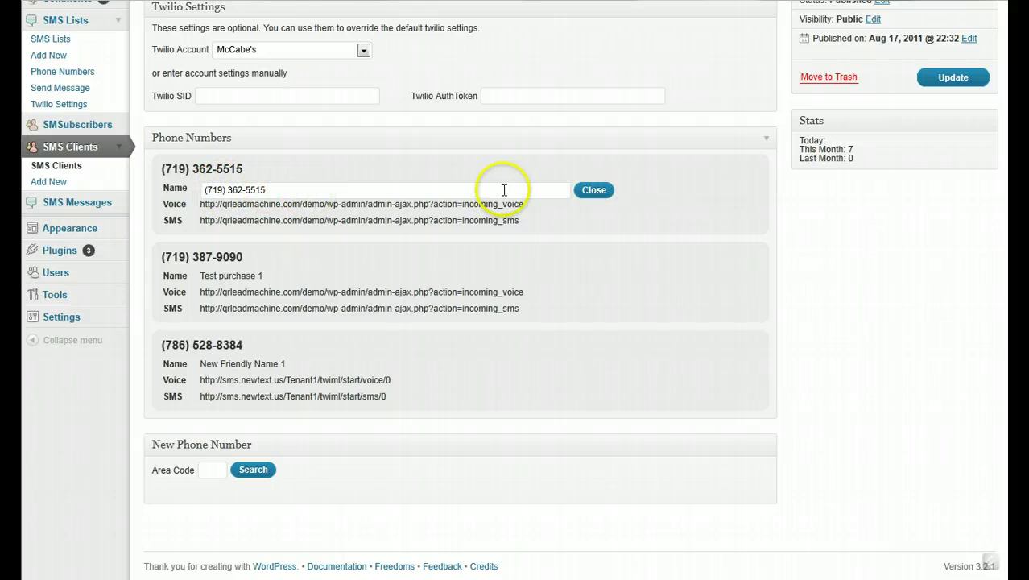
click(594, 194)
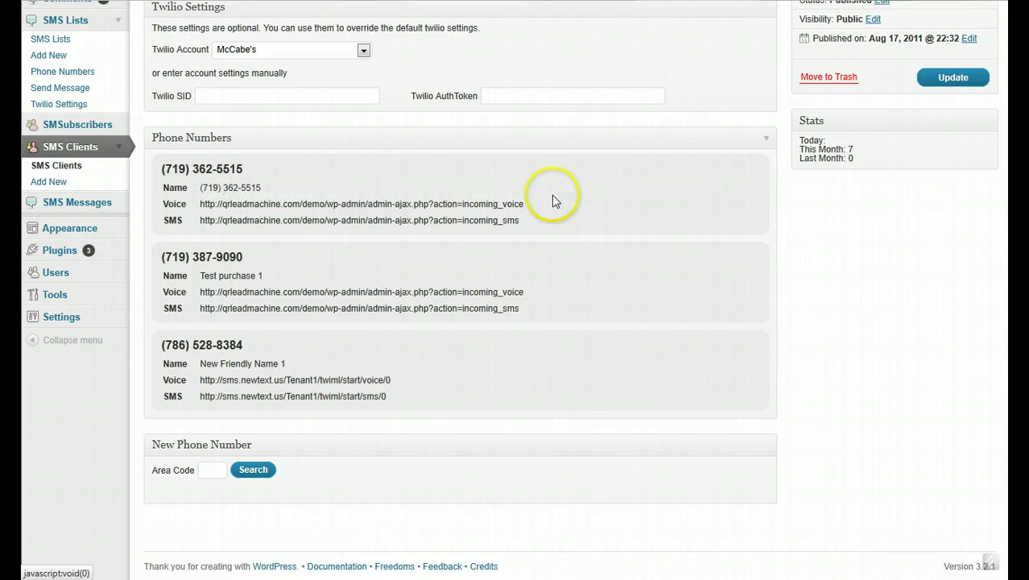
click(475, 207)
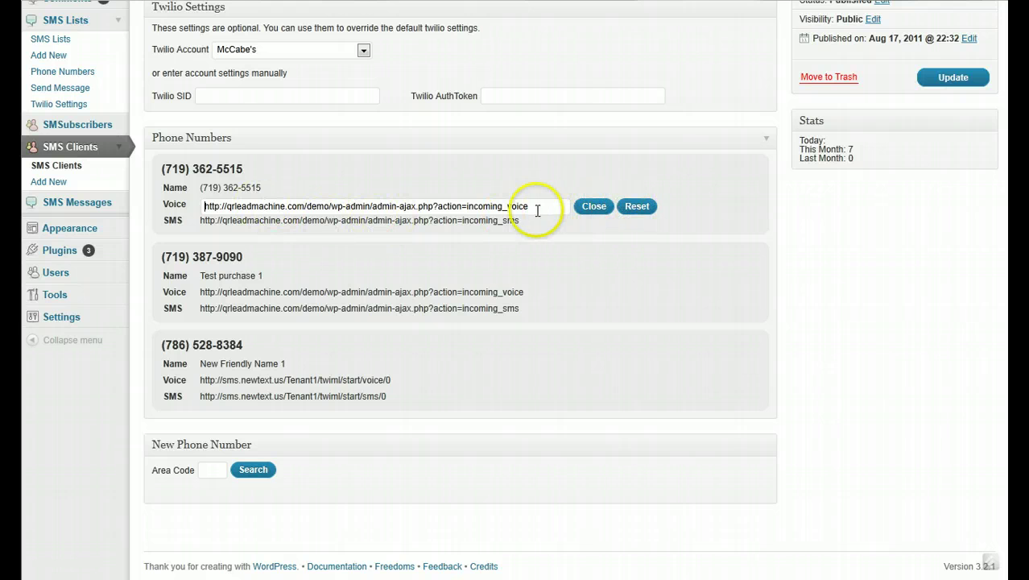
click(595, 207)
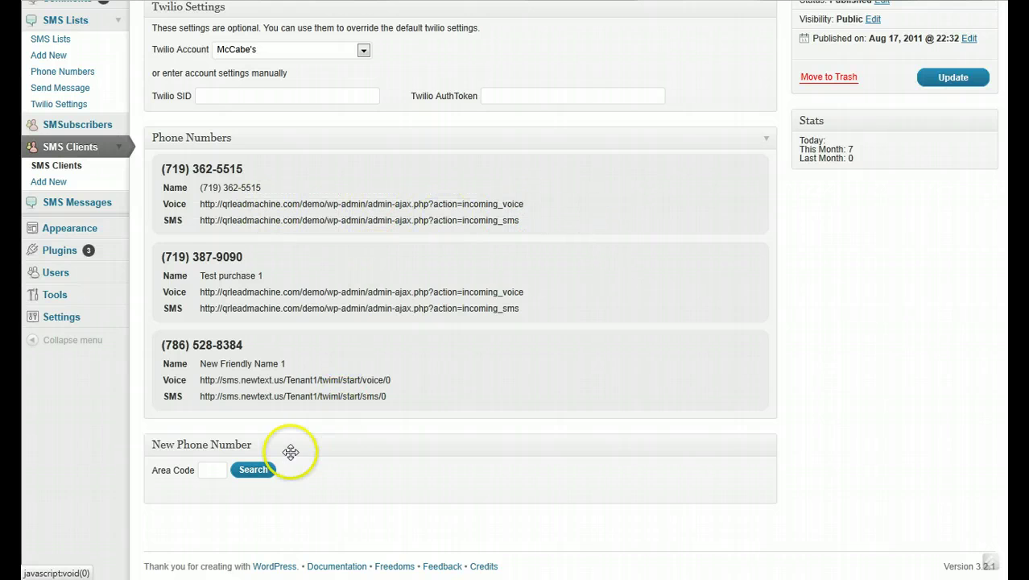
Search for new phone numbers in area code 719 and look through the numbers available to buy.
click(215, 472)
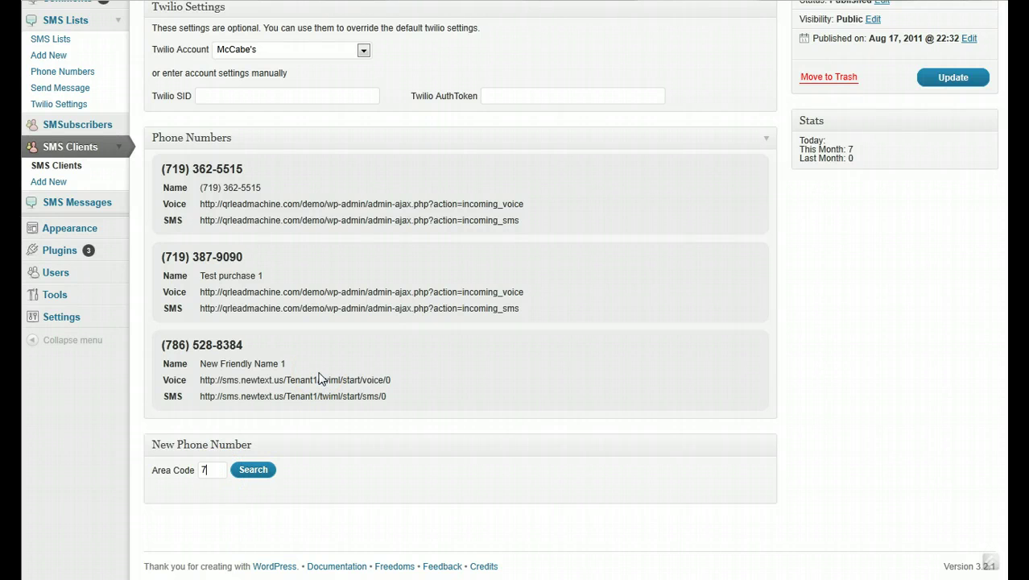
click(255, 469)
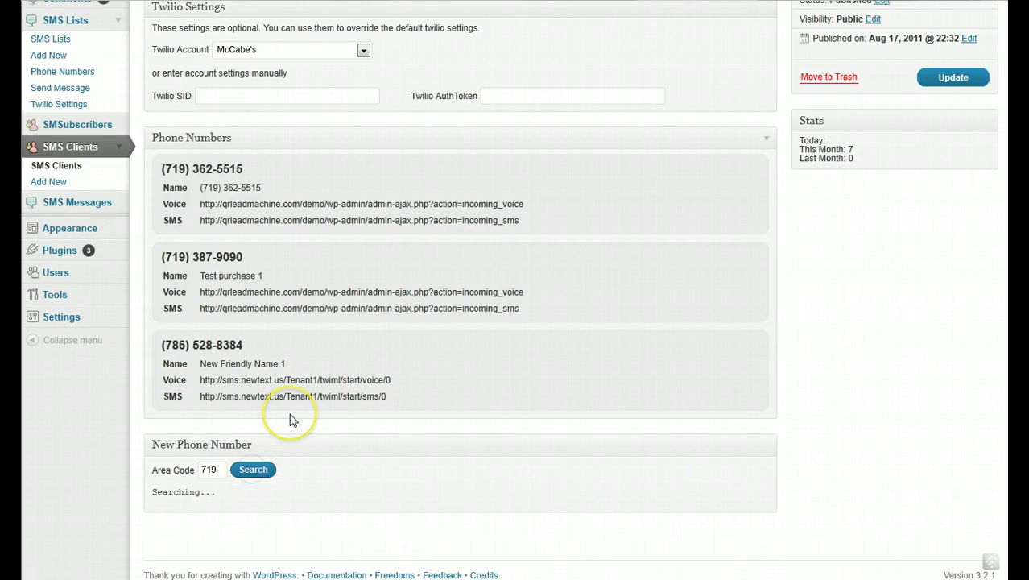
scroll(292, 419, down, 4)
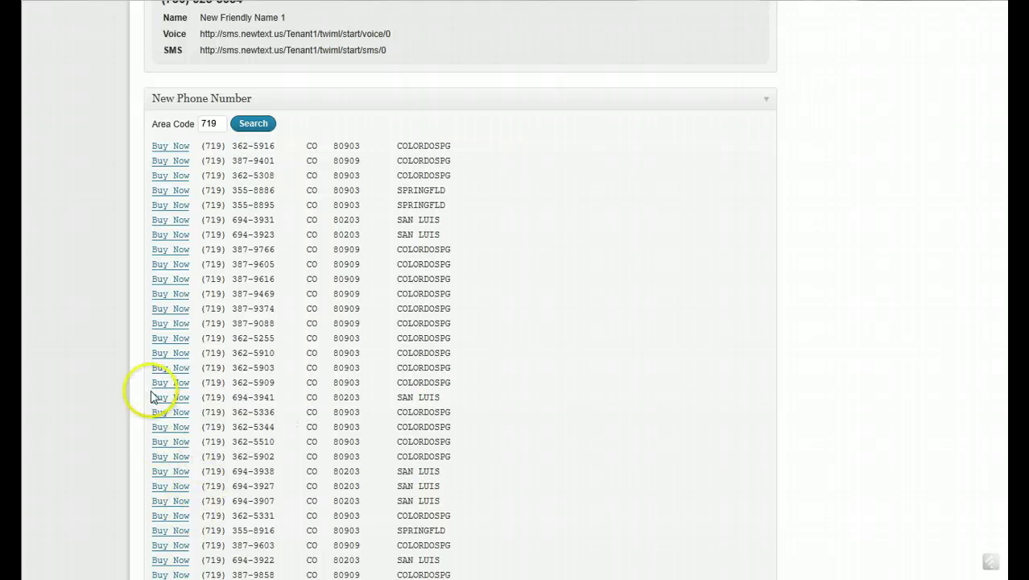
scroll(219, 383, up, 6)
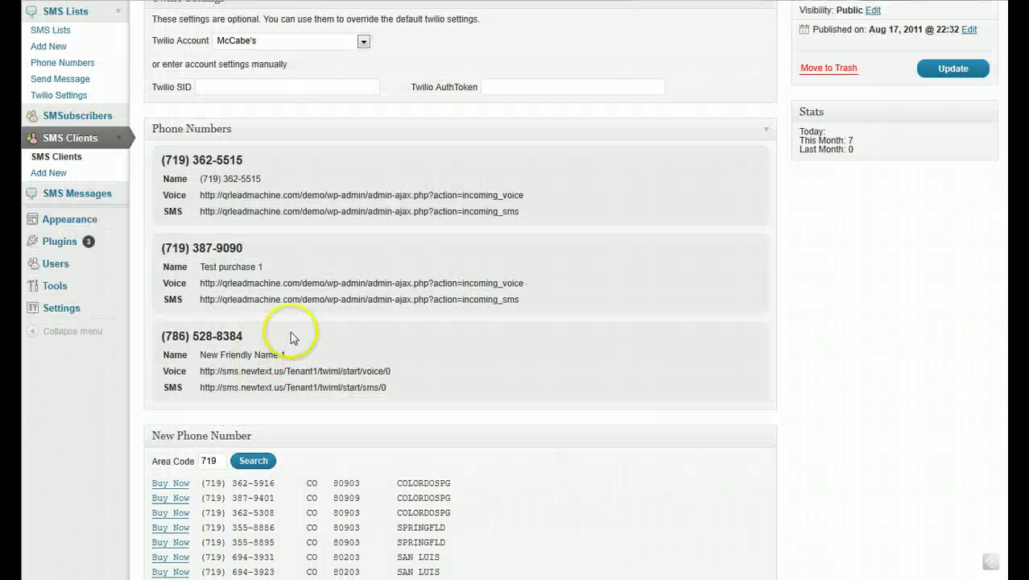
Review the client's Twilio account choice, the manual SID and AuthToken fields, and its phone number sections.
scroll(295, 419, down, 1)
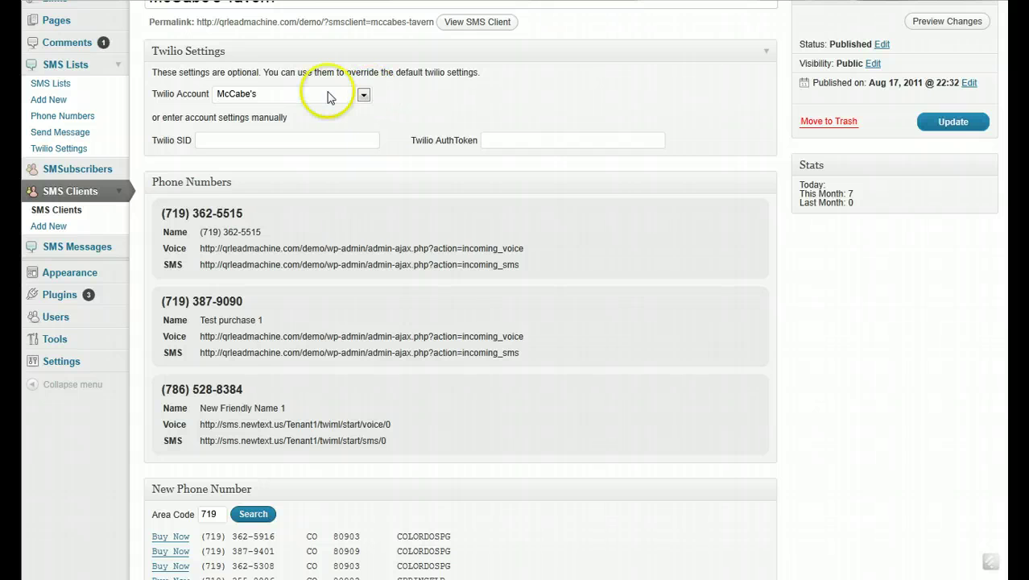
click(364, 96)
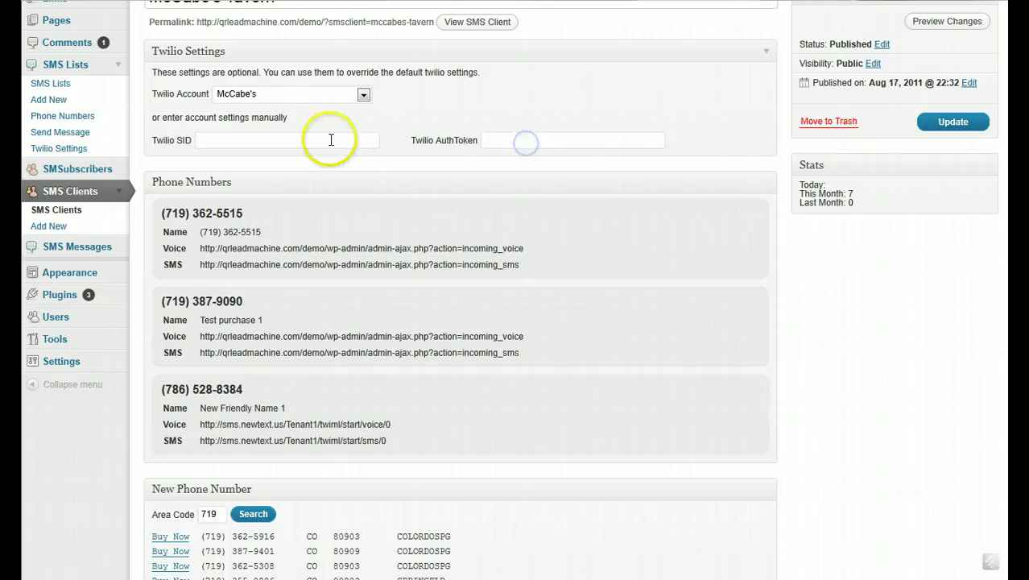
scroll(385, 162, down, 1)
scroll(367, 165, up, 2)
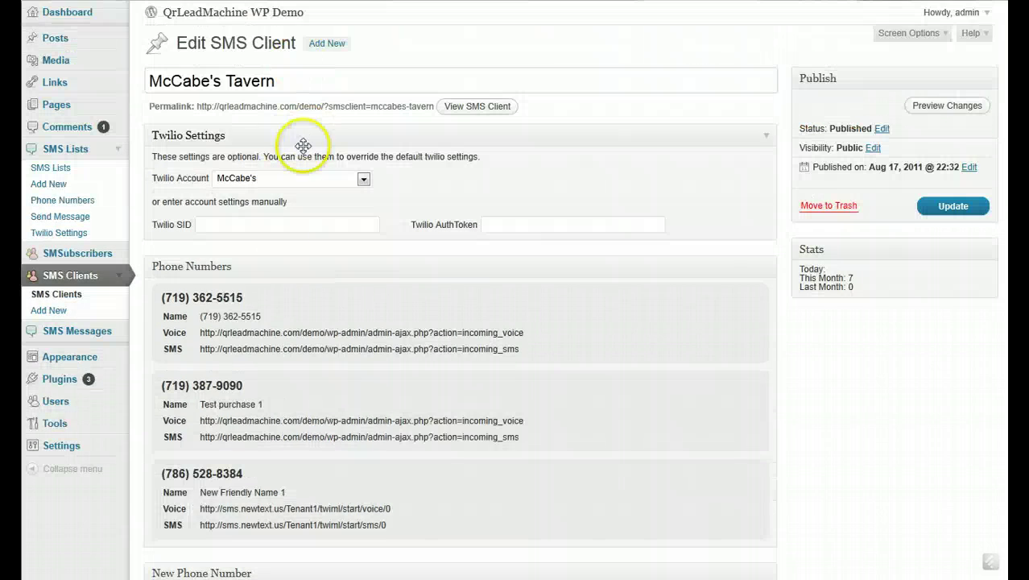
scroll(301, 145, down, 1)
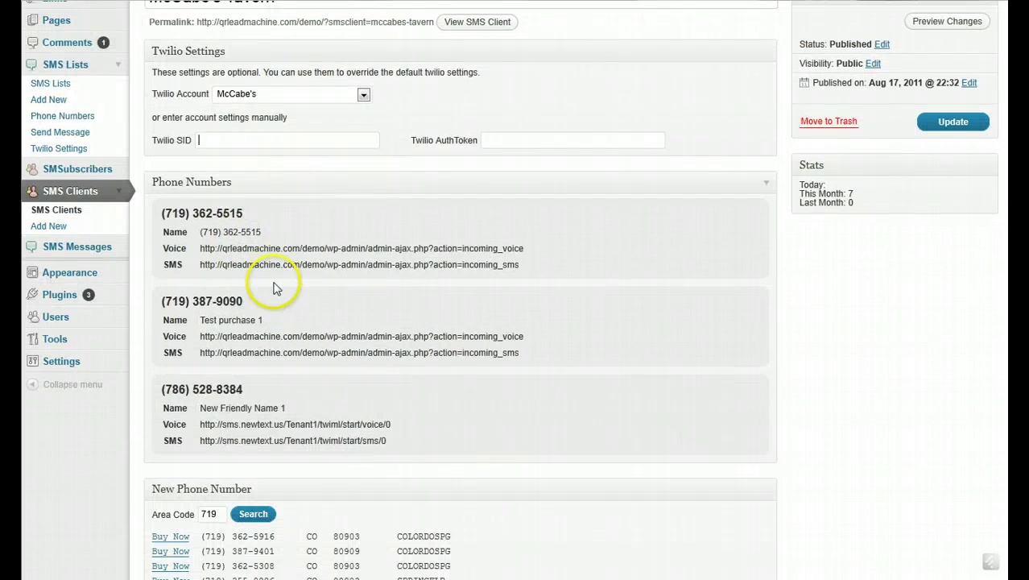
scroll(278, 314, down, 3)
scroll(276, 331, up, 4)
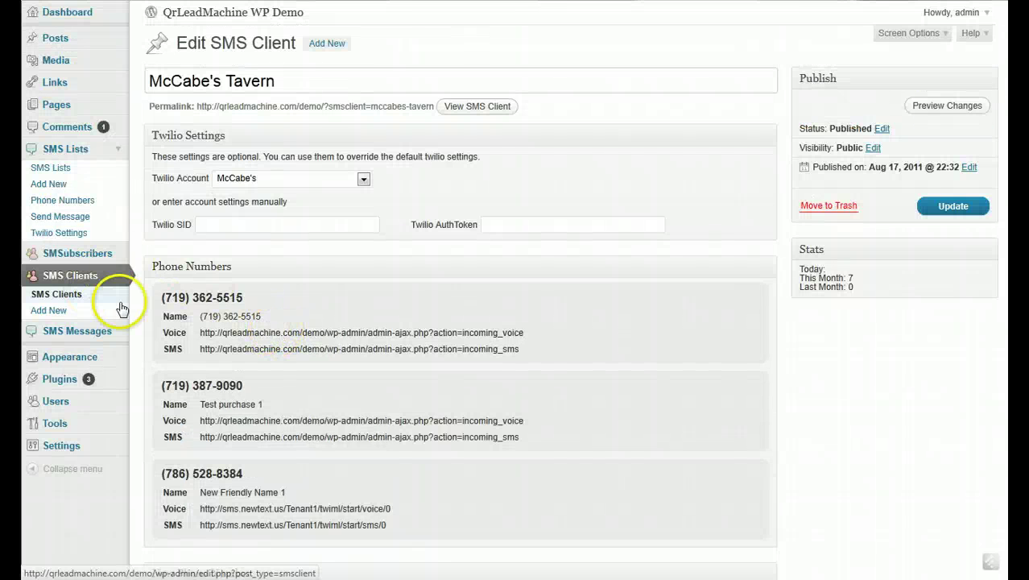
Open the list of all SMS messages and look through the sent and draft messages.
click(120, 276)
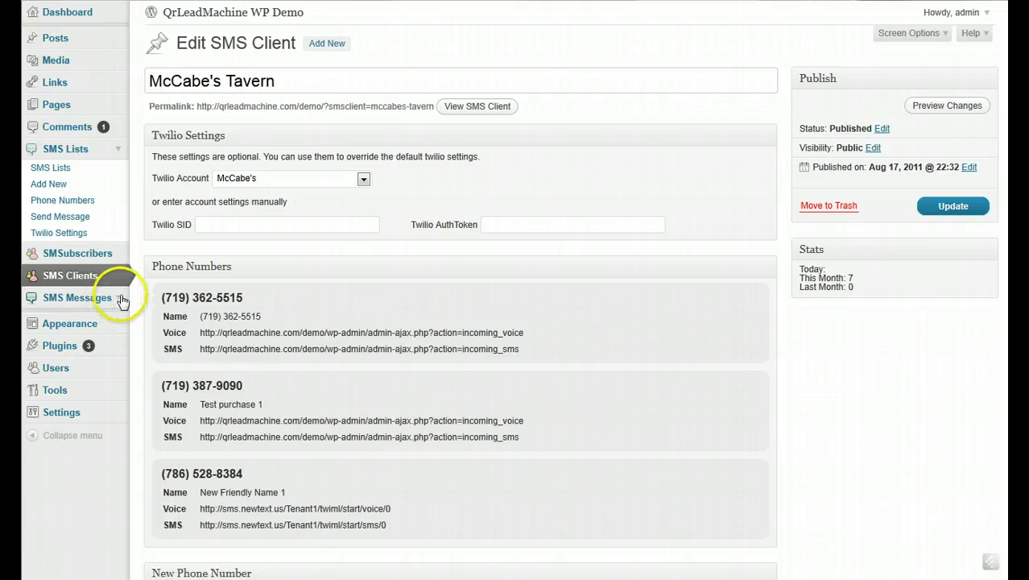
click(120, 302)
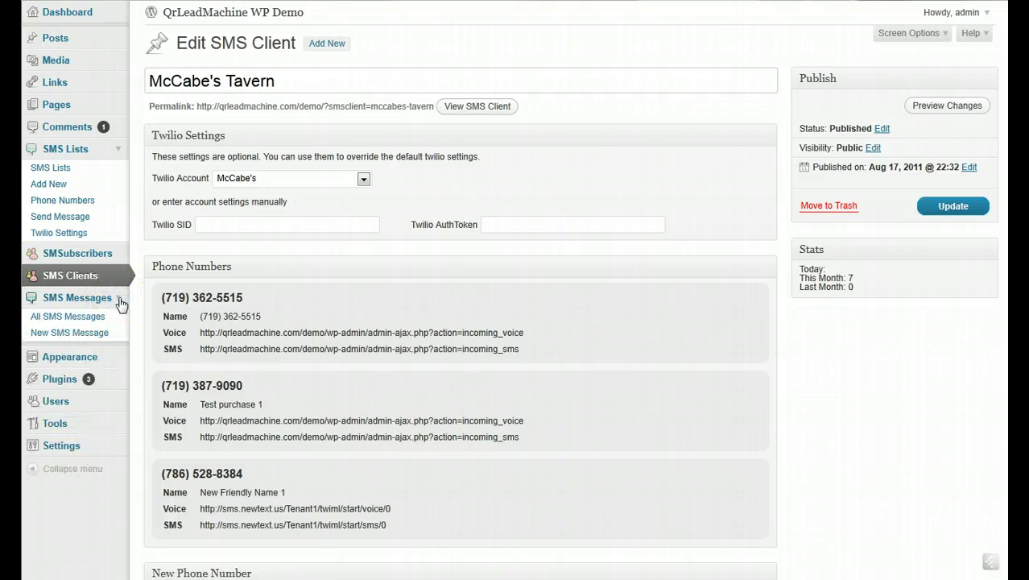
click(80, 320)
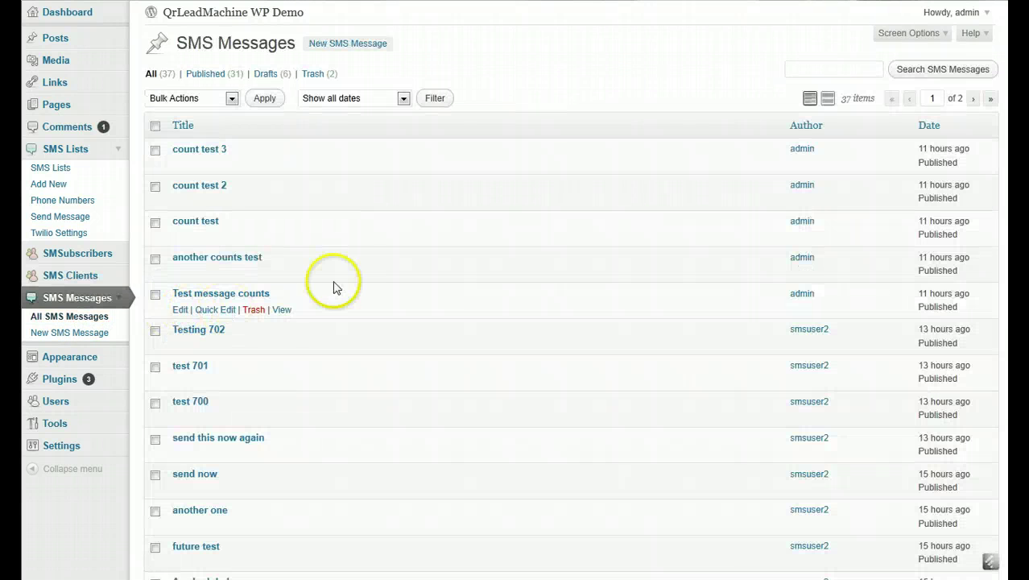
scroll(356, 276, down, 5)
scroll(359, 275, up, 5)
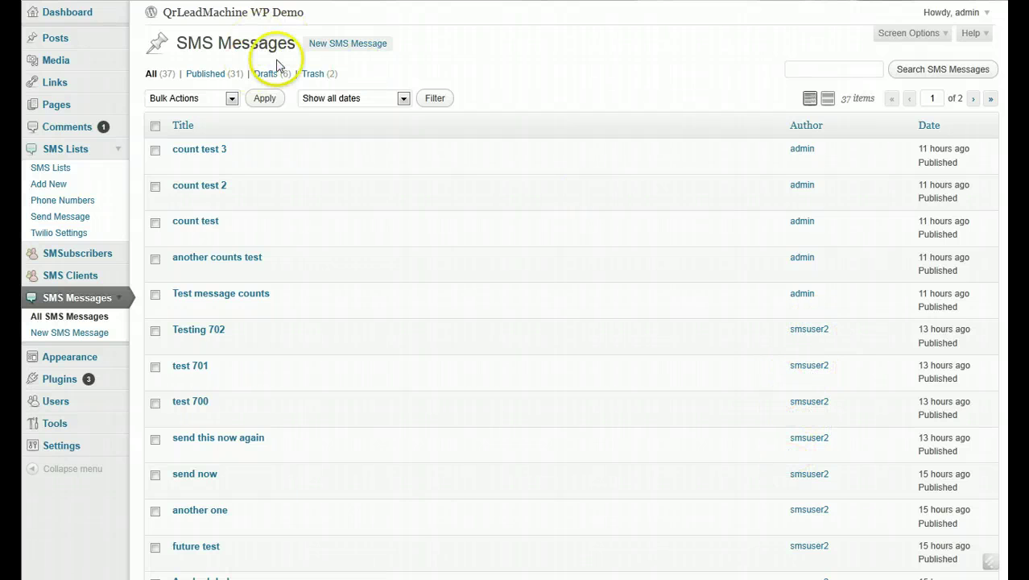
Create a new SMS message with the title "Test message" and the message content "Test message".
click(448, 106)
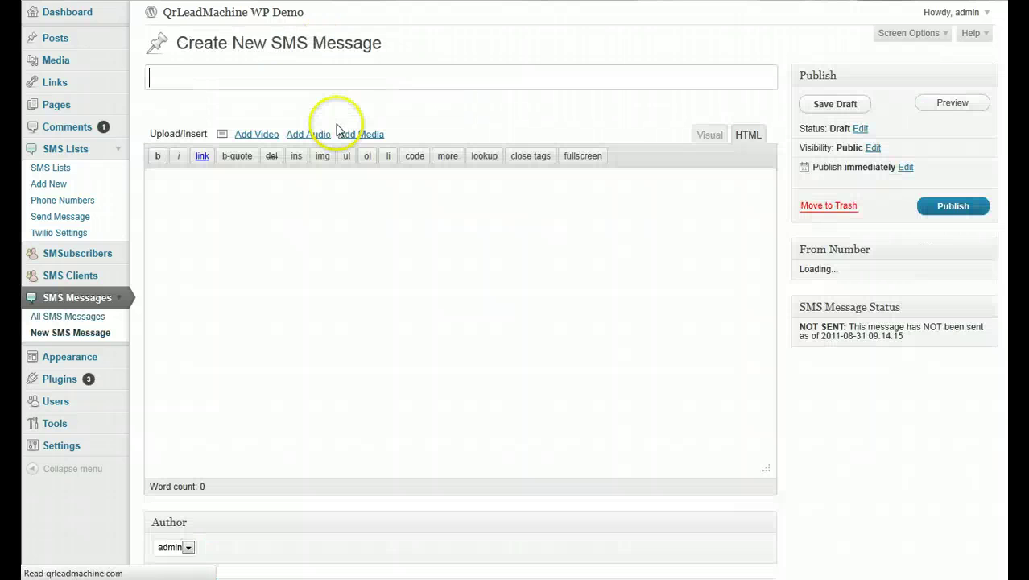
click(192, 78)
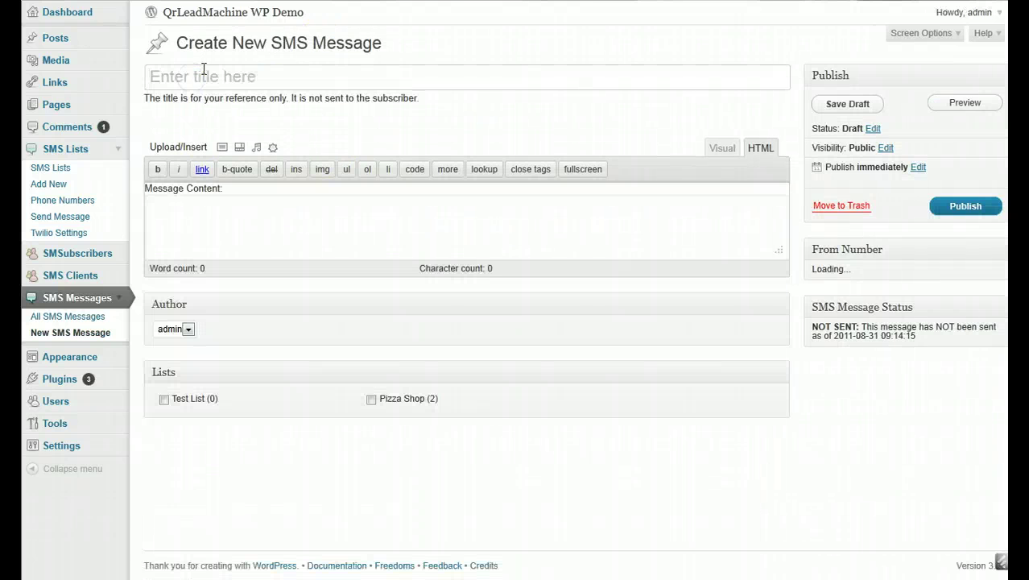
click(175, 77)
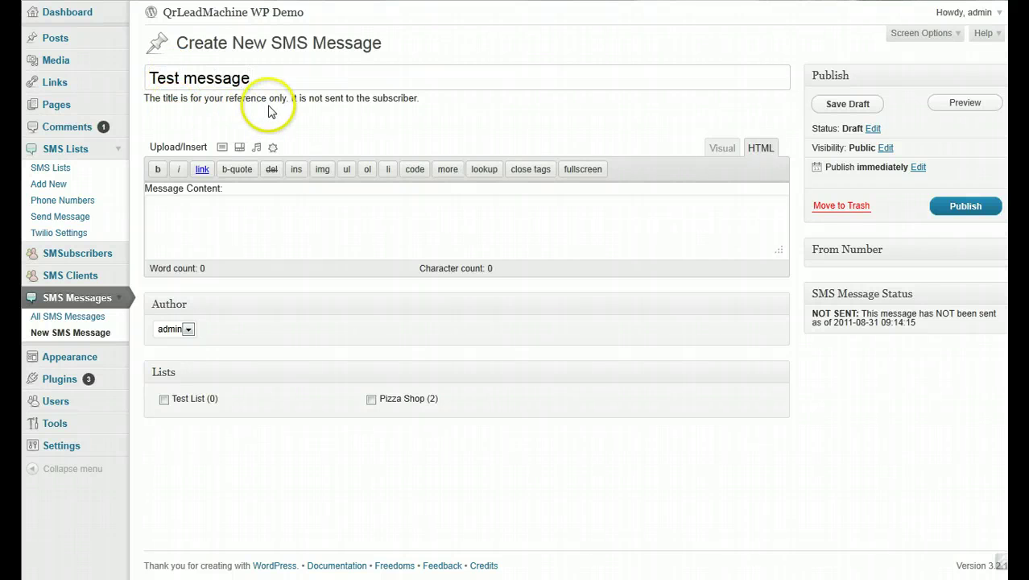
click(302, 83)
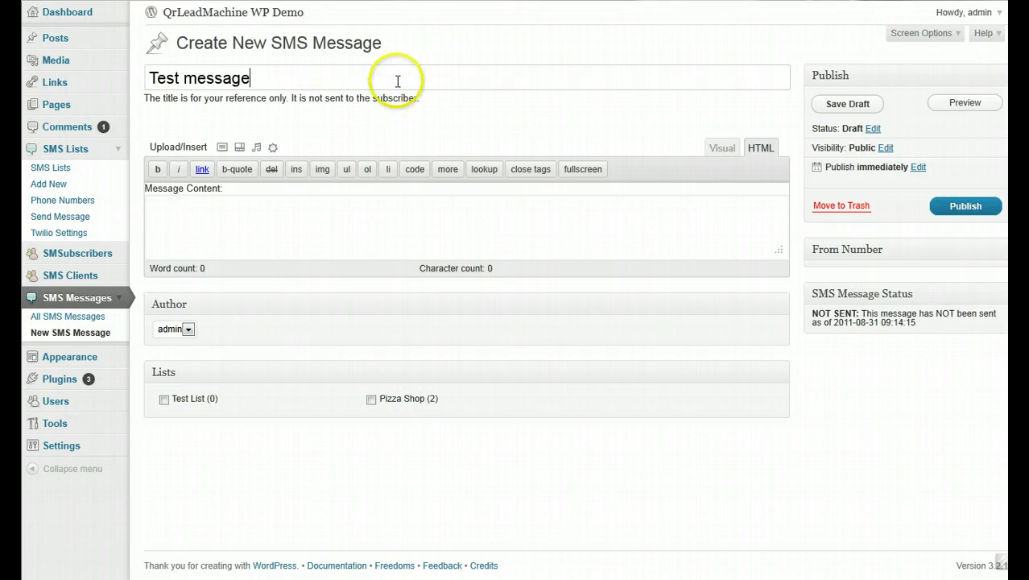
click(221, 214)
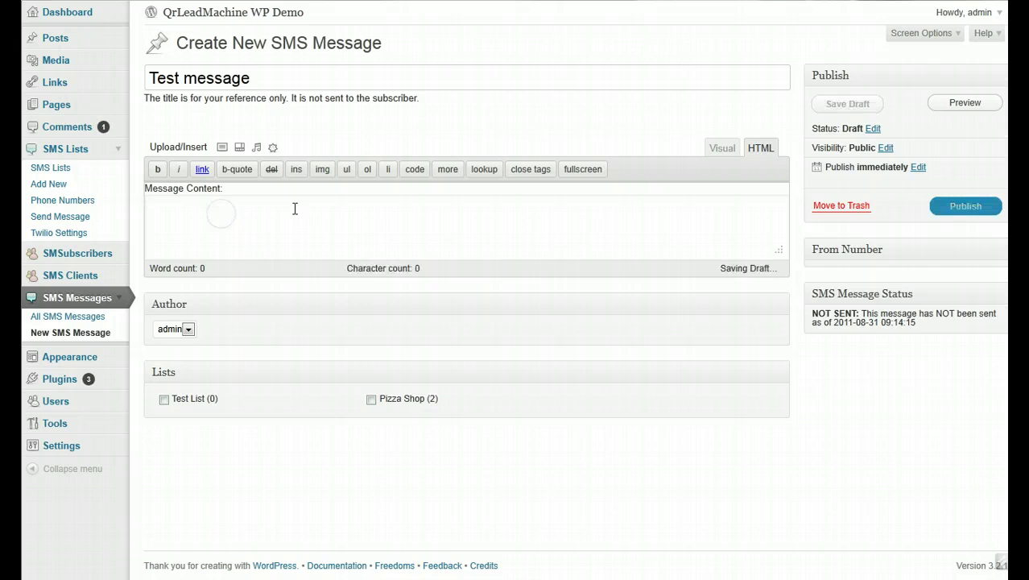
text(Test me)
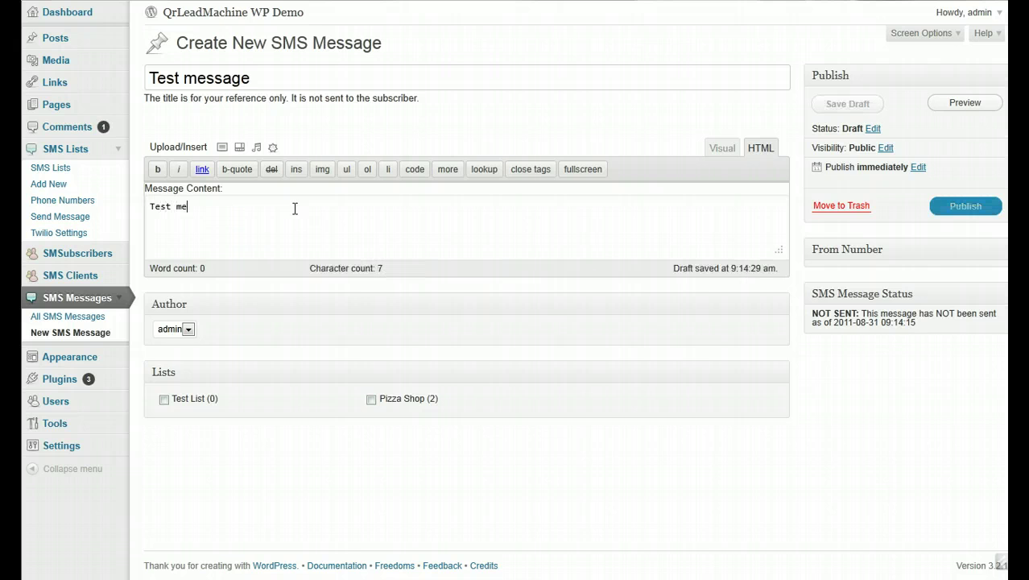
text(ssage)
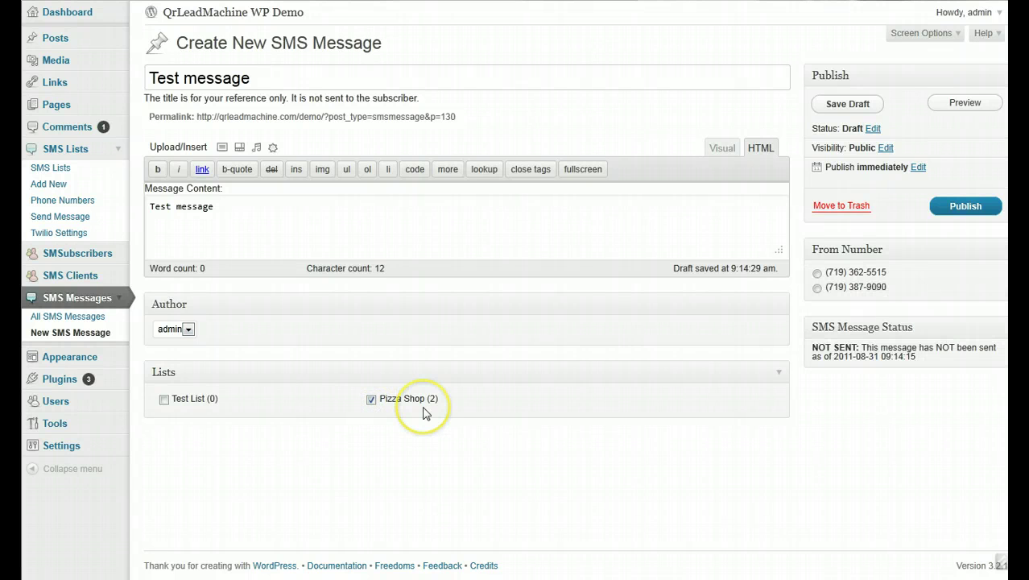
Select the Test List and Pizza Shop lists and try to publish the message before choosing the third From Number.
click(163, 399)
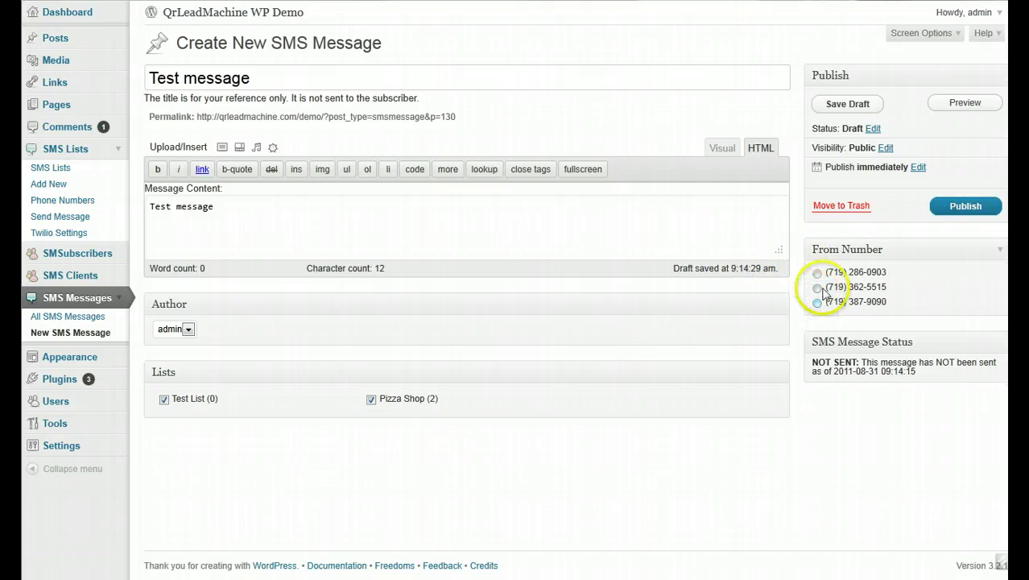
click(965, 207)
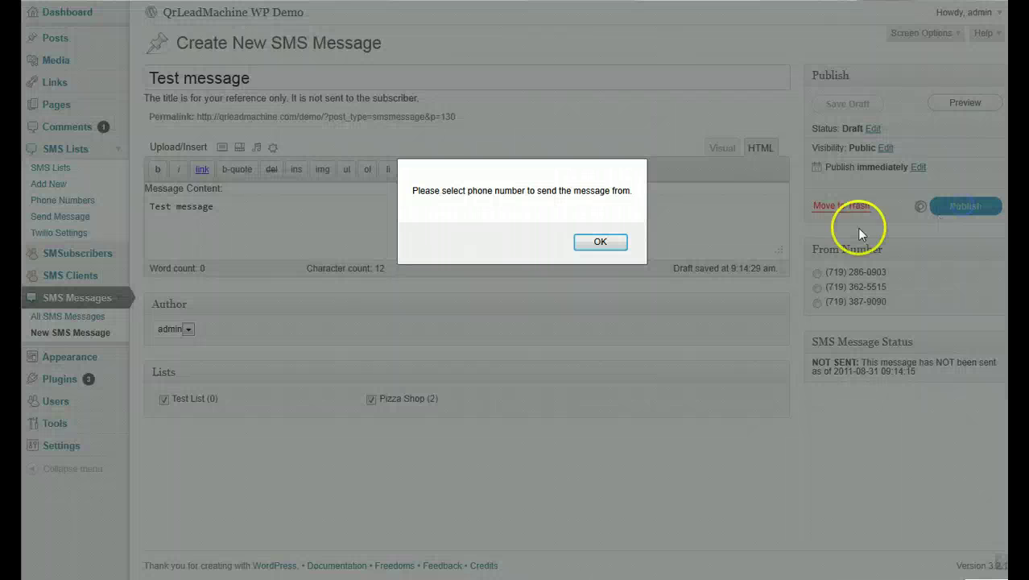
click(606, 243)
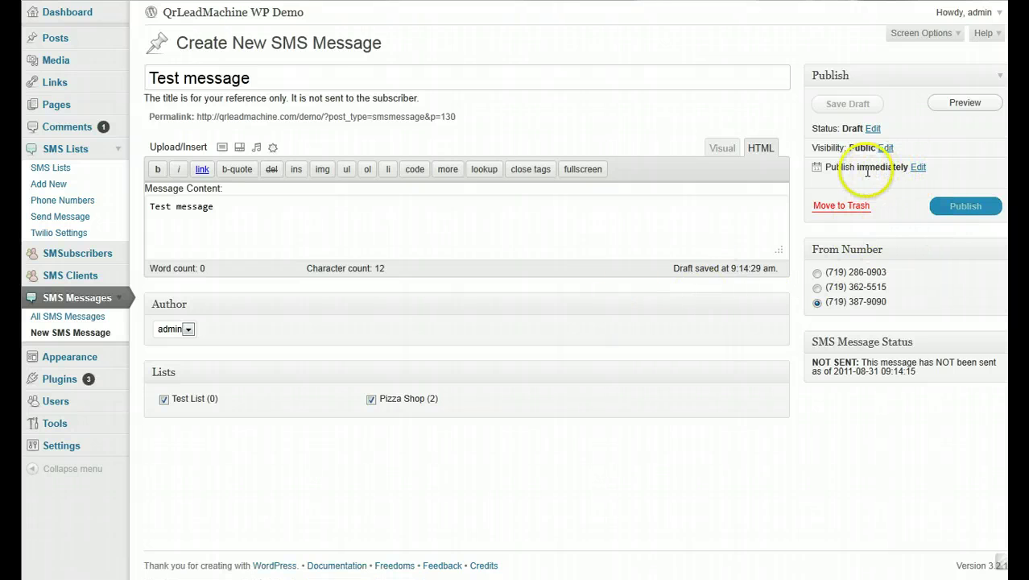
Schedule the message for Aug 31, 2011 at 10:14 and confirm sending it according to the settings.
click(917, 168)
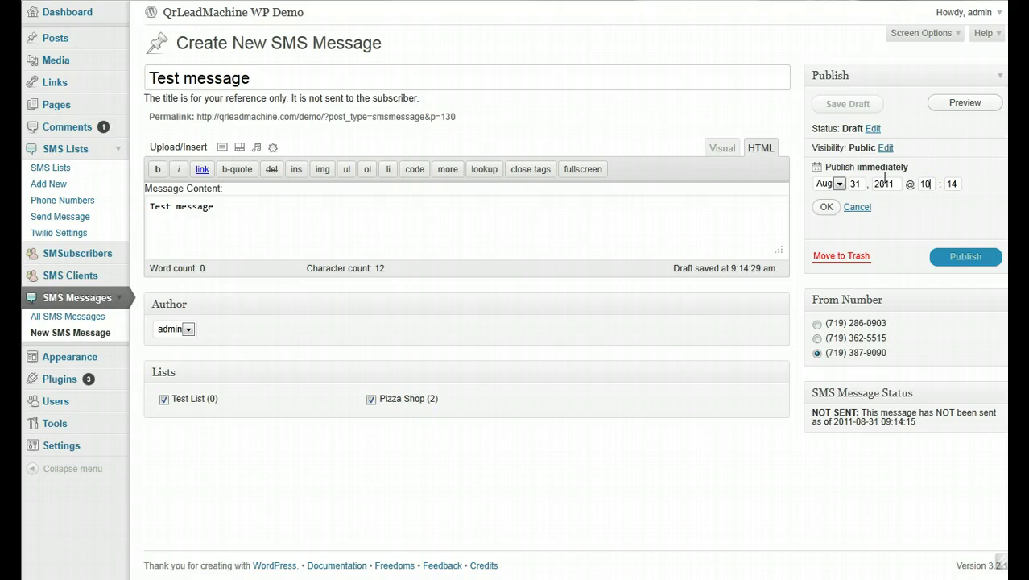
click(827, 207)
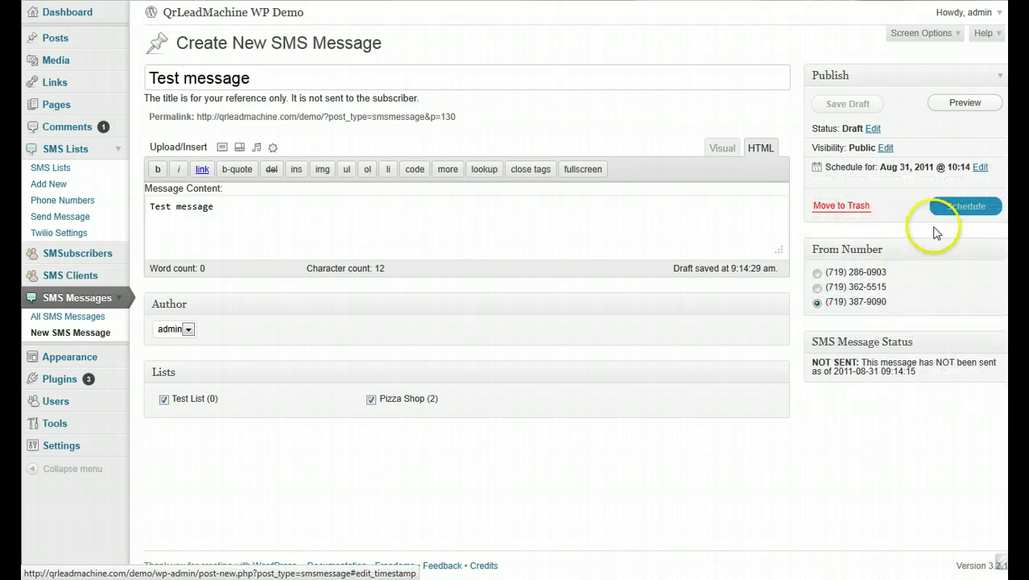
click(966, 207)
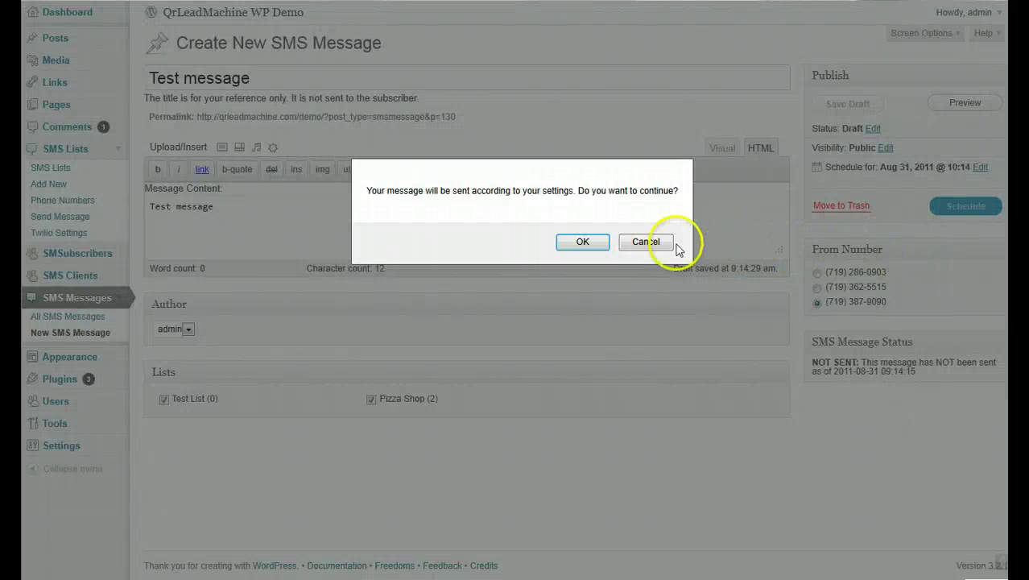
click(593, 244)
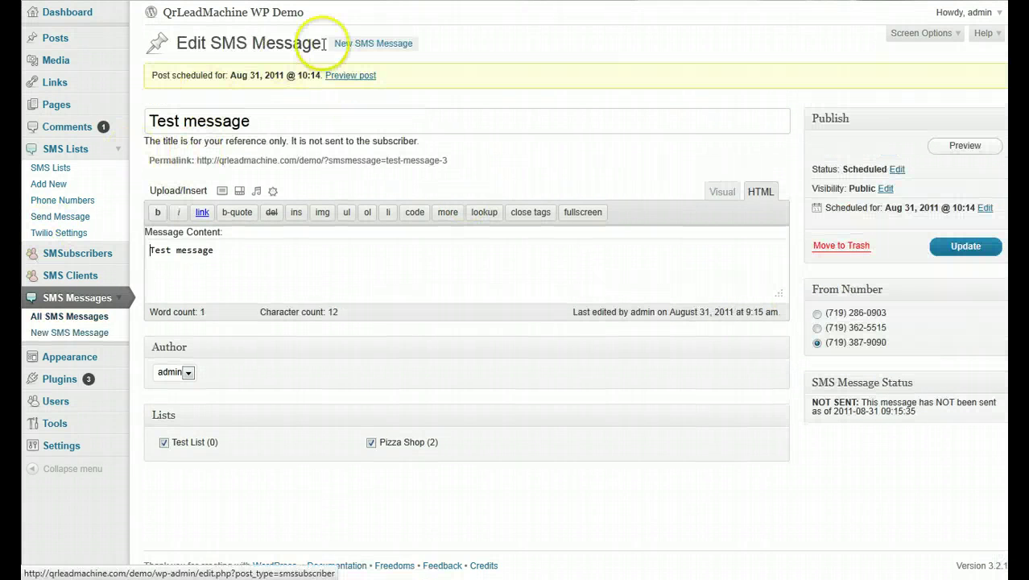
Return to all SMS messages and inspect the quick edit options of the scheduled Test message, closing them without changes.
click(69, 317)
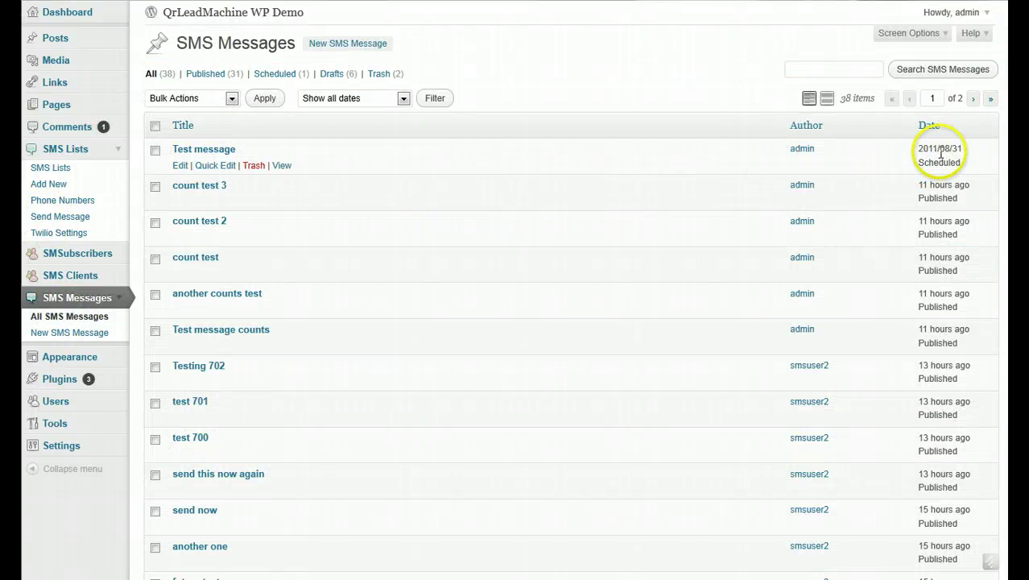
click(216, 166)
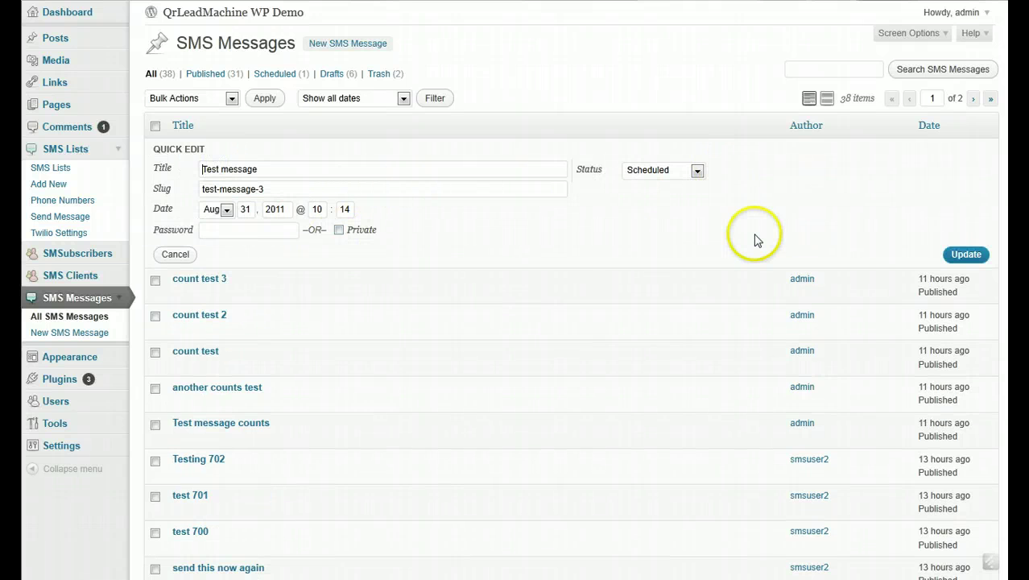
click(175, 254)
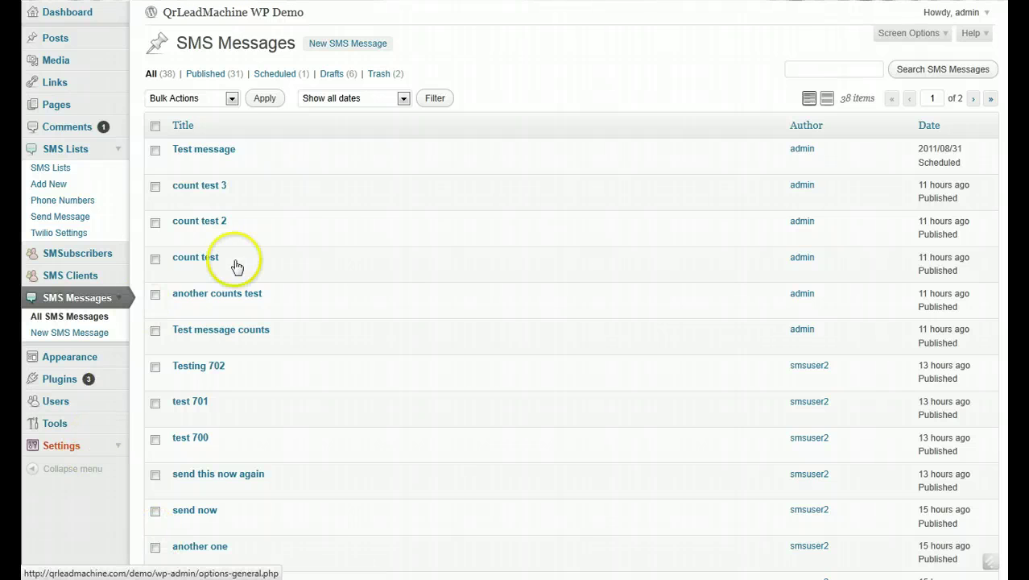
Open the smsuser2 account from the users list and look through the roles available to it.
click(117, 404)
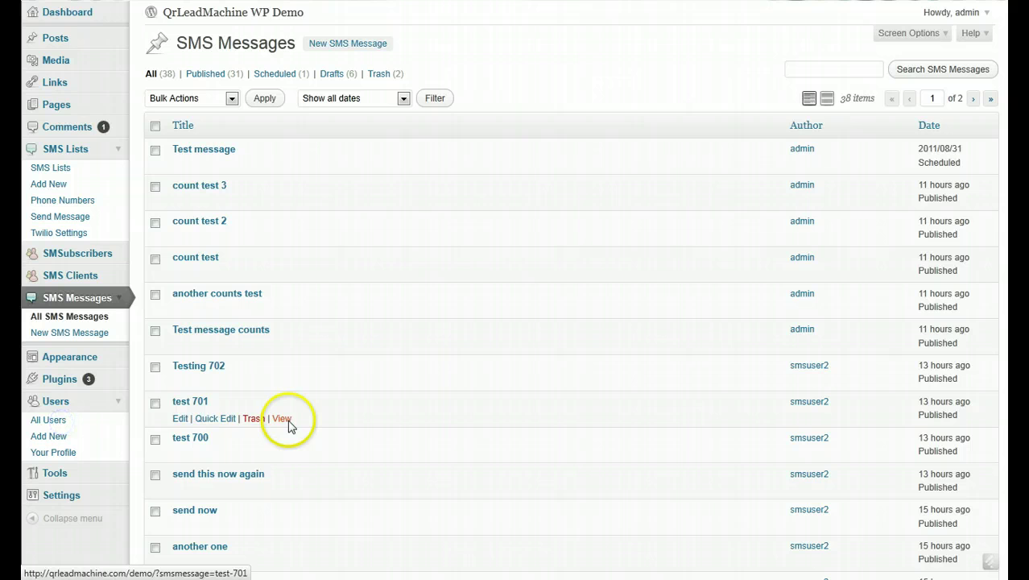
click(49, 421)
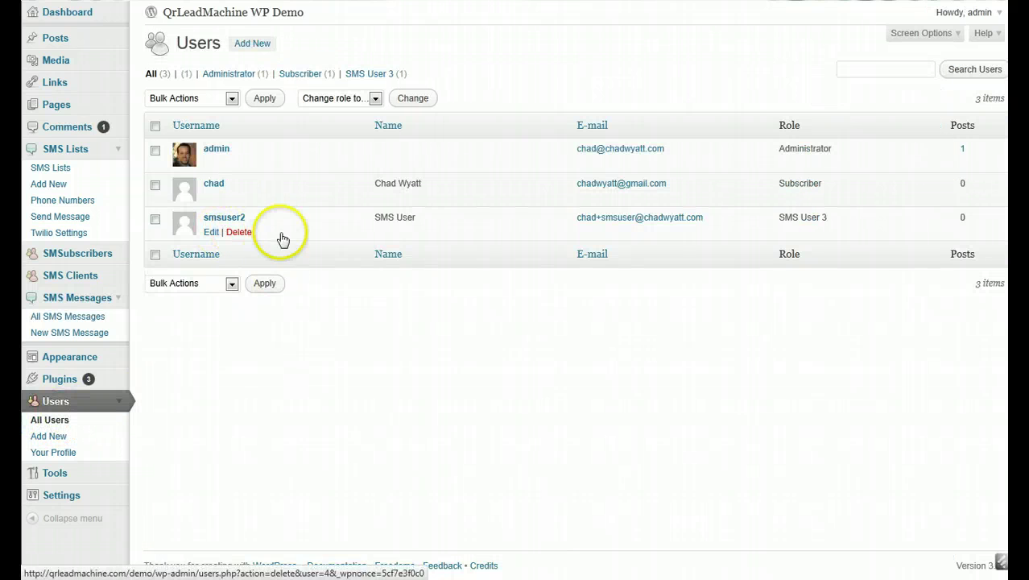
click(212, 236)
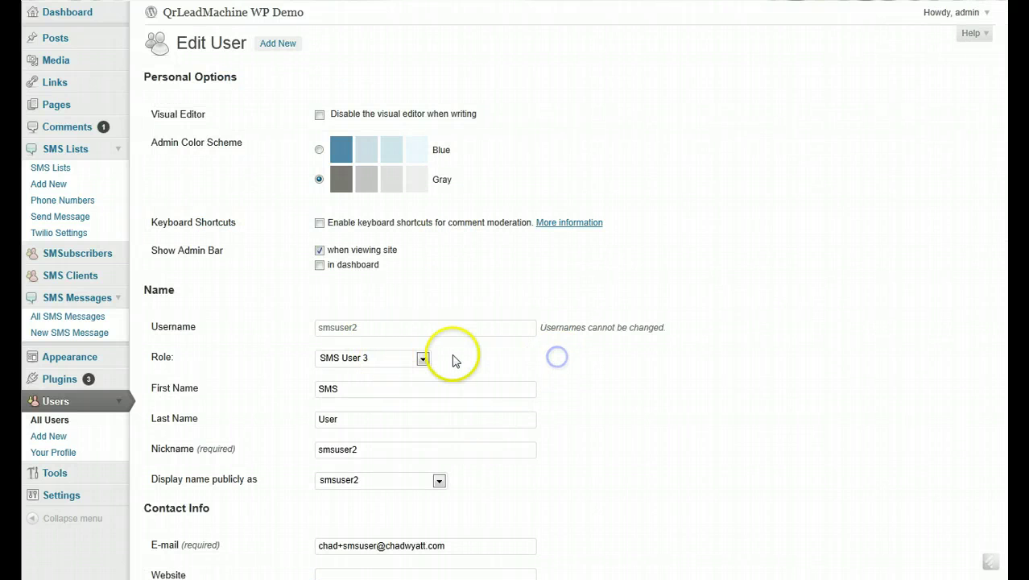
click(423, 360)
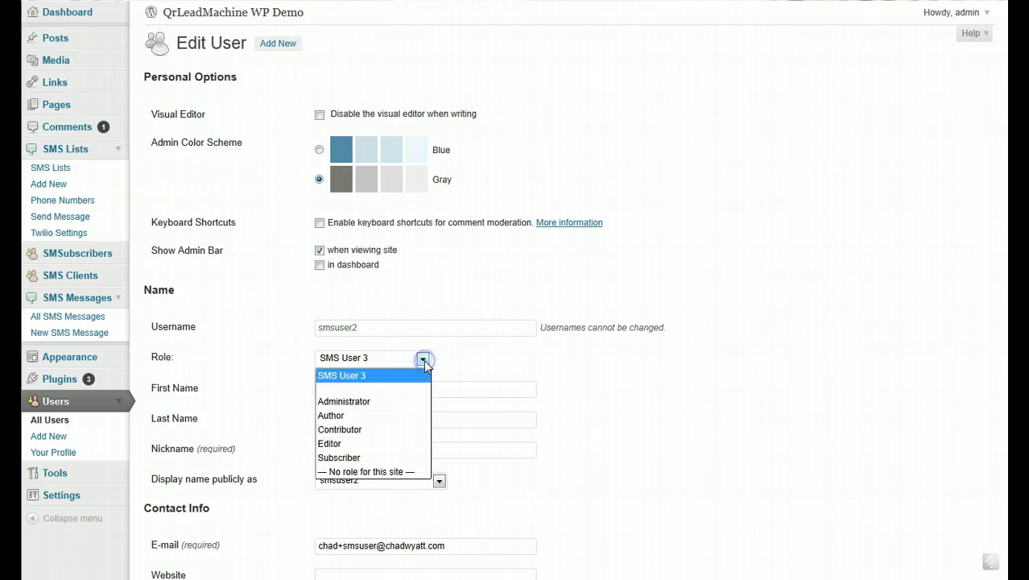
click(541, 364)
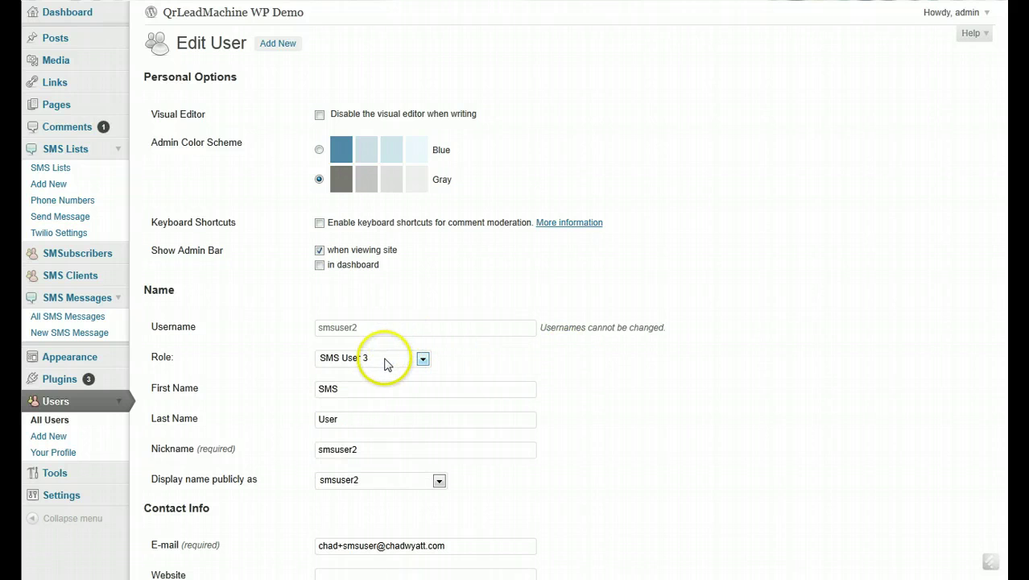
scroll(439, 294, down, 1)
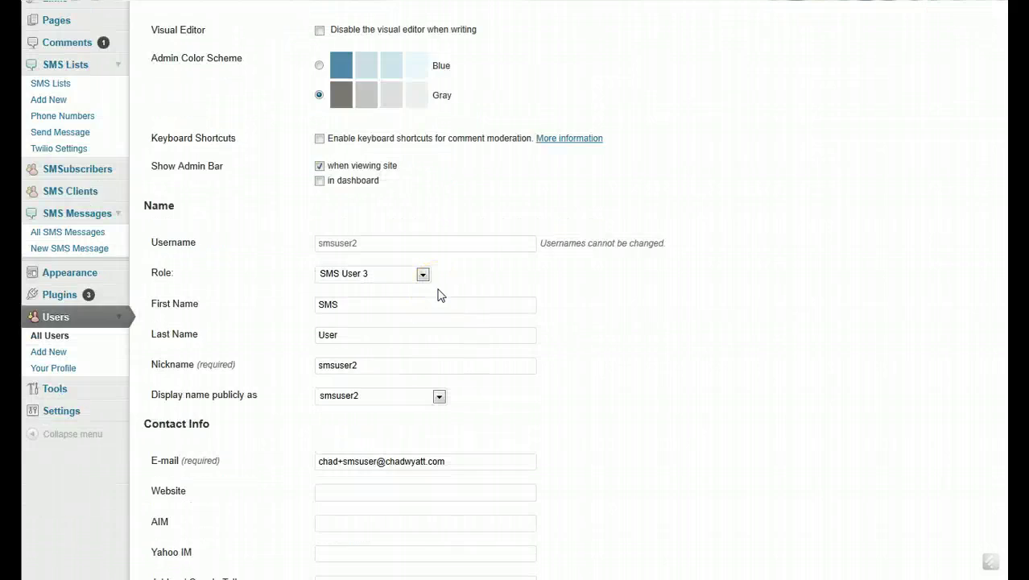
scroll(438, 294, up, 1)
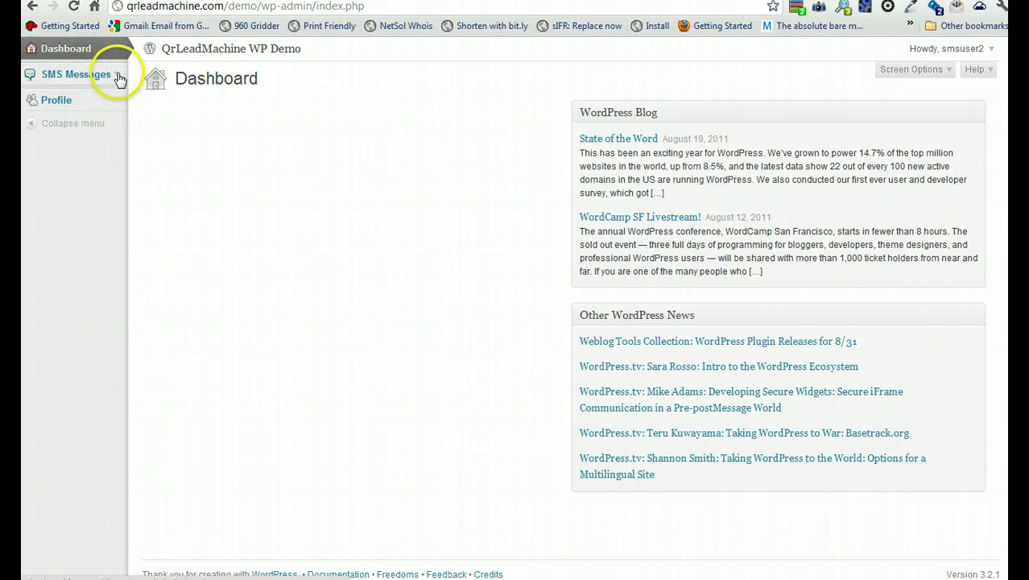
In the browser logged in as smsuser2, open the SMS messages and look through that user's own messages.
click(119, 75)
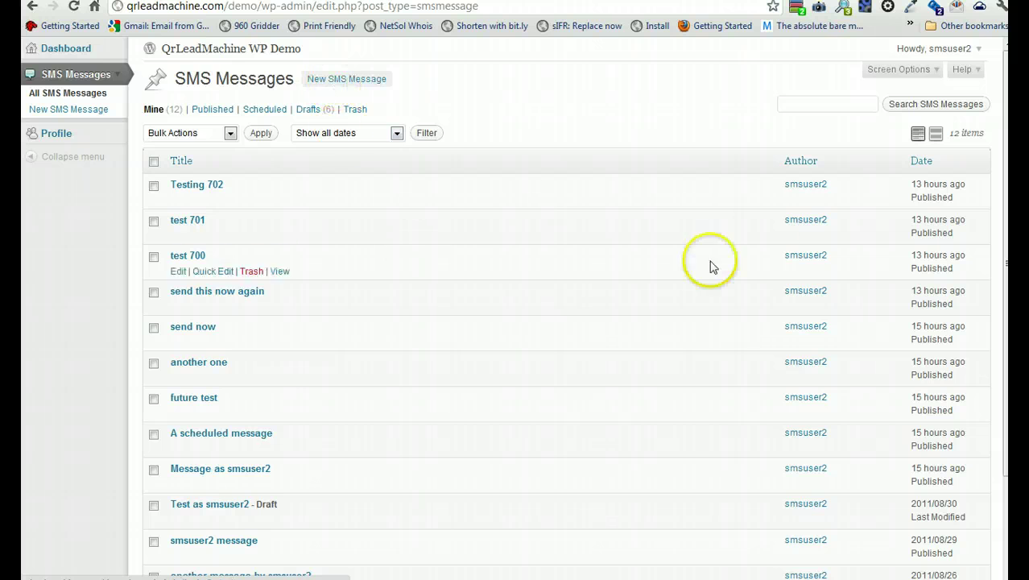
scroll(822, 322, down, 2)
scroll(825, 359, up, 2)
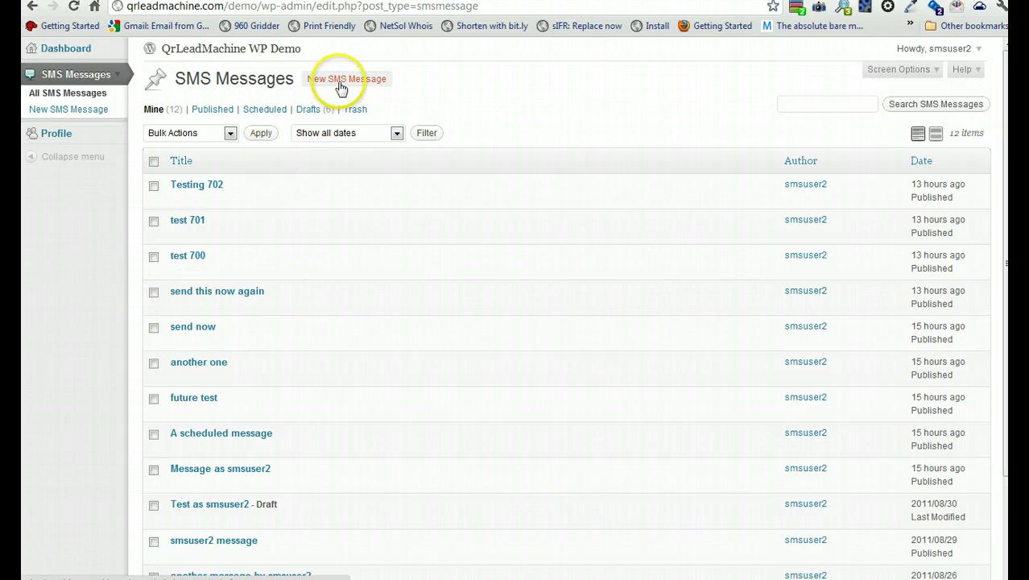
mouse_move(247, 201)
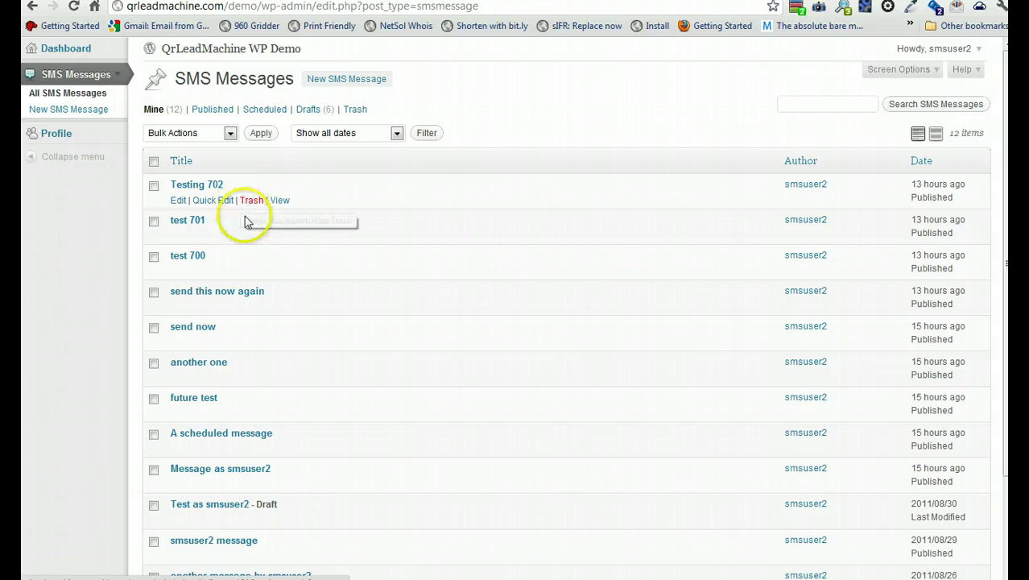
Start a new SMS message as smsuser2, choose the second From Number and place the cursor in the message content.
click(342, 78)
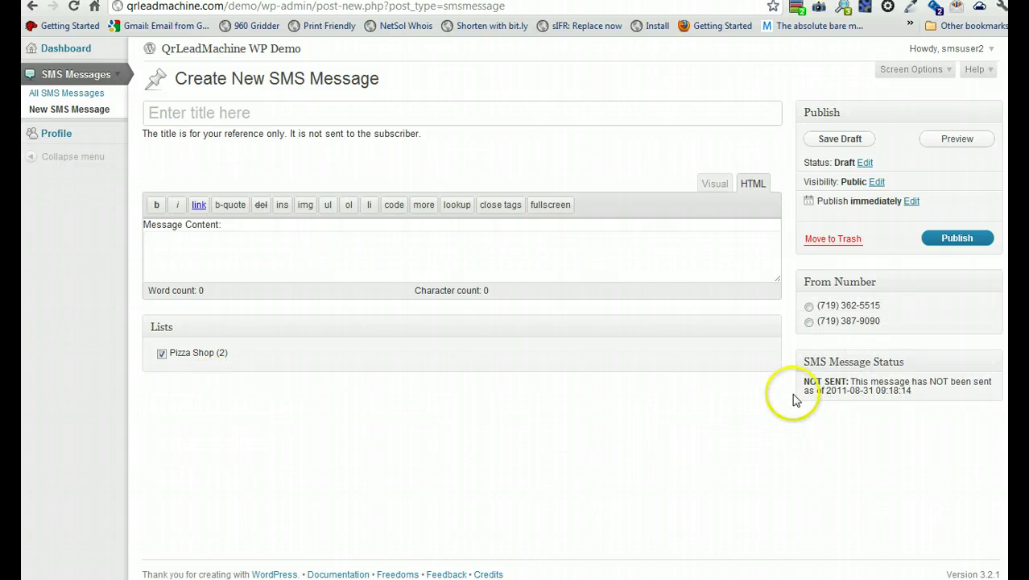
click(815, 325)
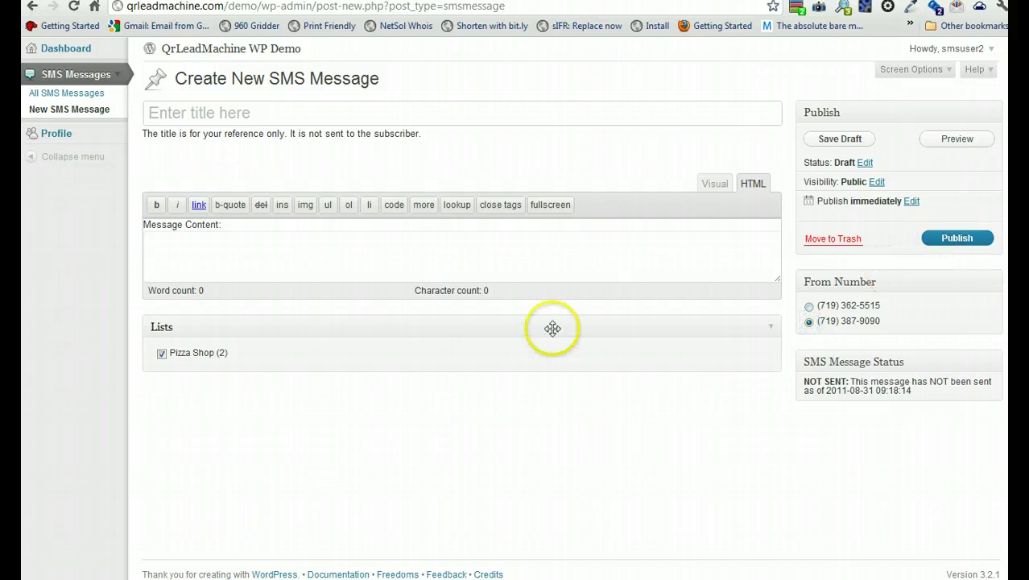
click(266, 233)
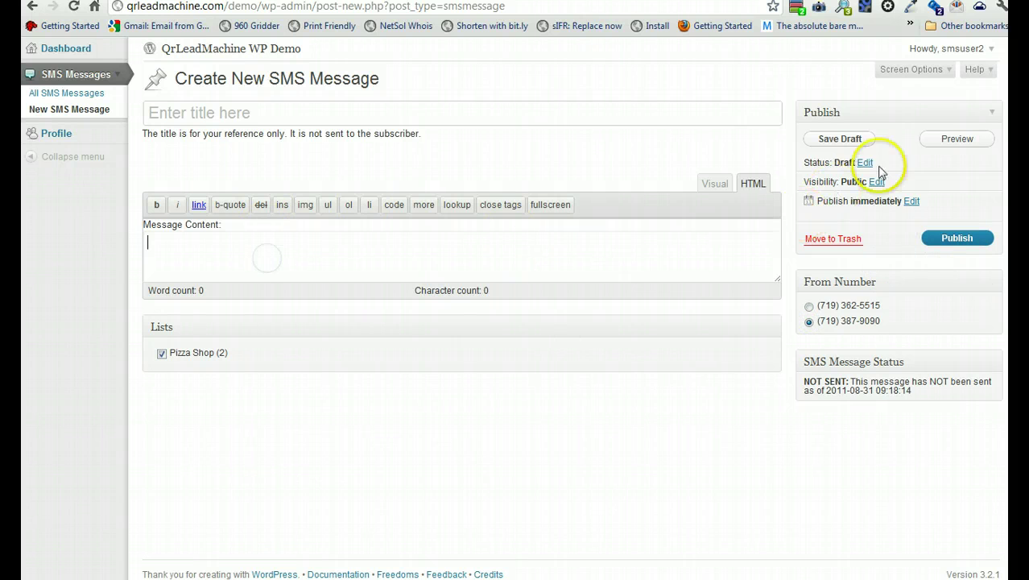